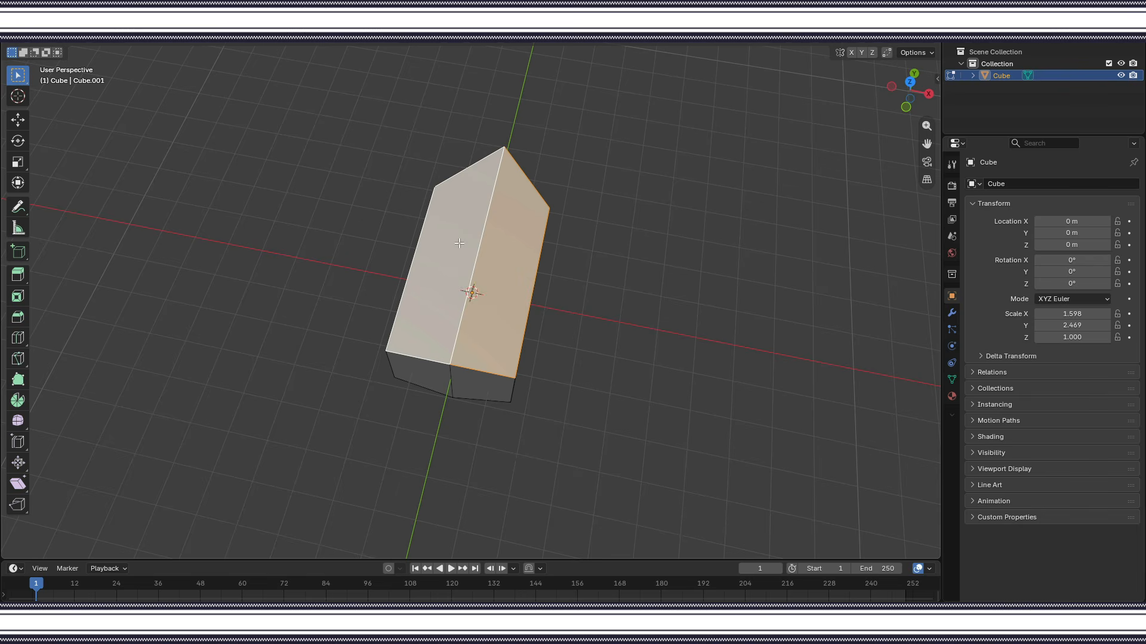
Inset the hull's top face and sink it about 0.47 m to form the recessed boat deck.
key("ctrl+t")
key("ctrl+z")
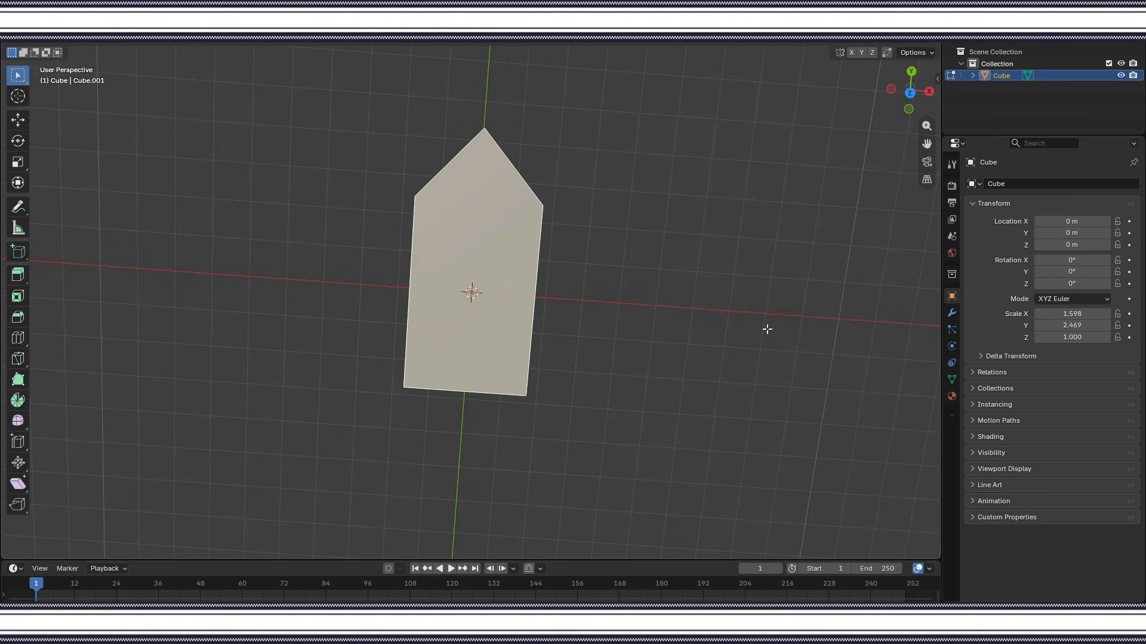
left_click(525, 301)
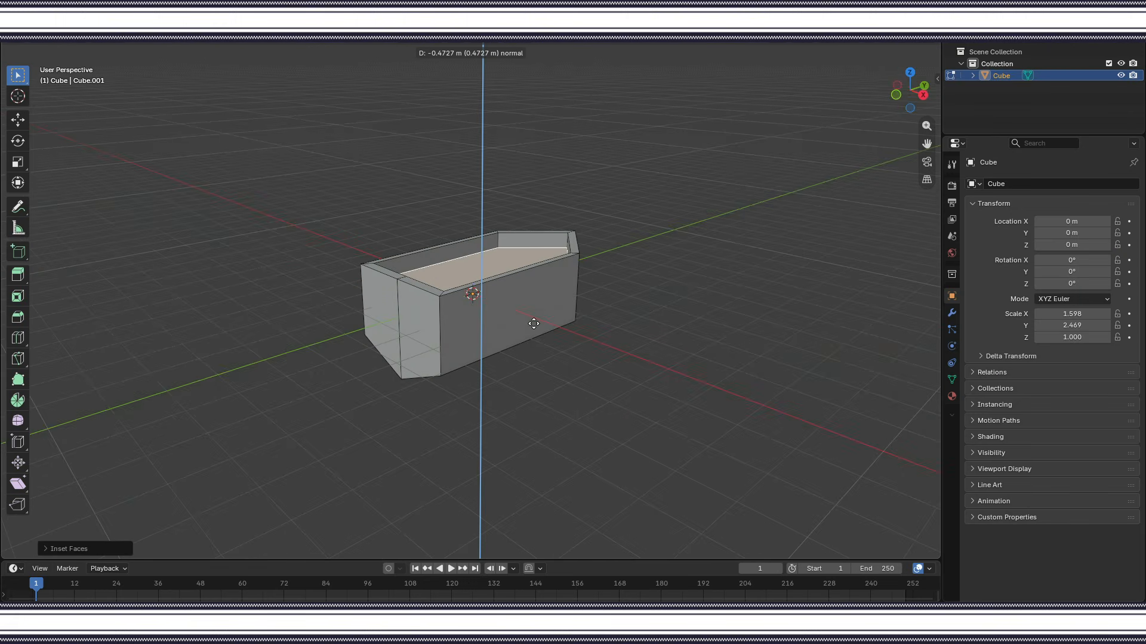
left_click(534, 323)
left_click_drag(535, 326, 689, 373)
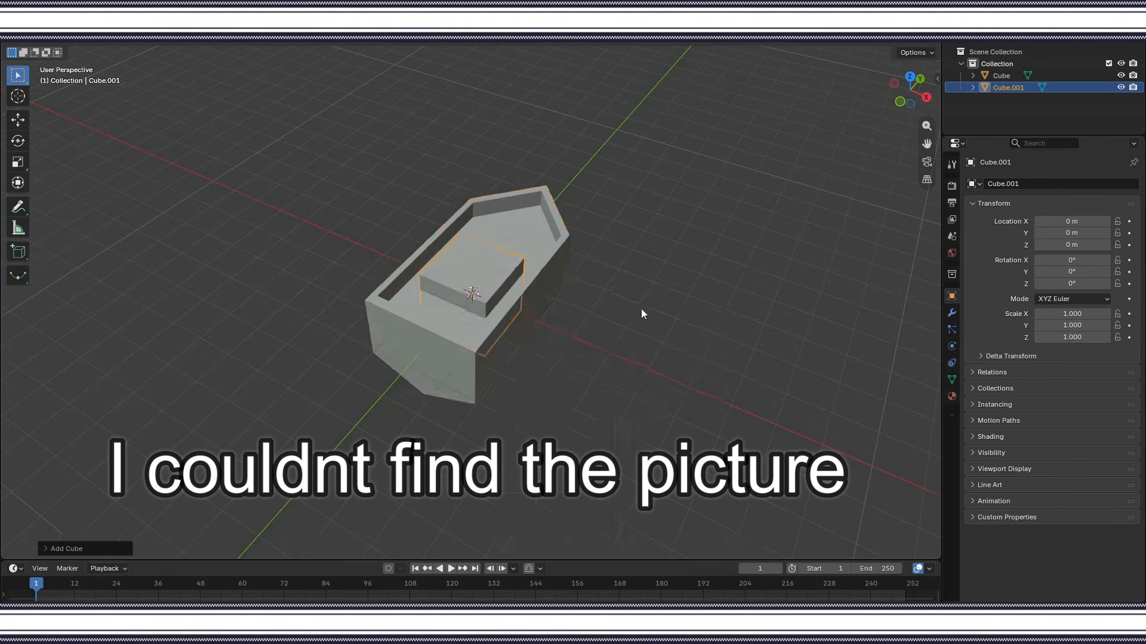
Scale the new cabin cube to about 0.75 along X and 1.32 along Z, and raise it to about 0.72 m.
key("s")
key("x")
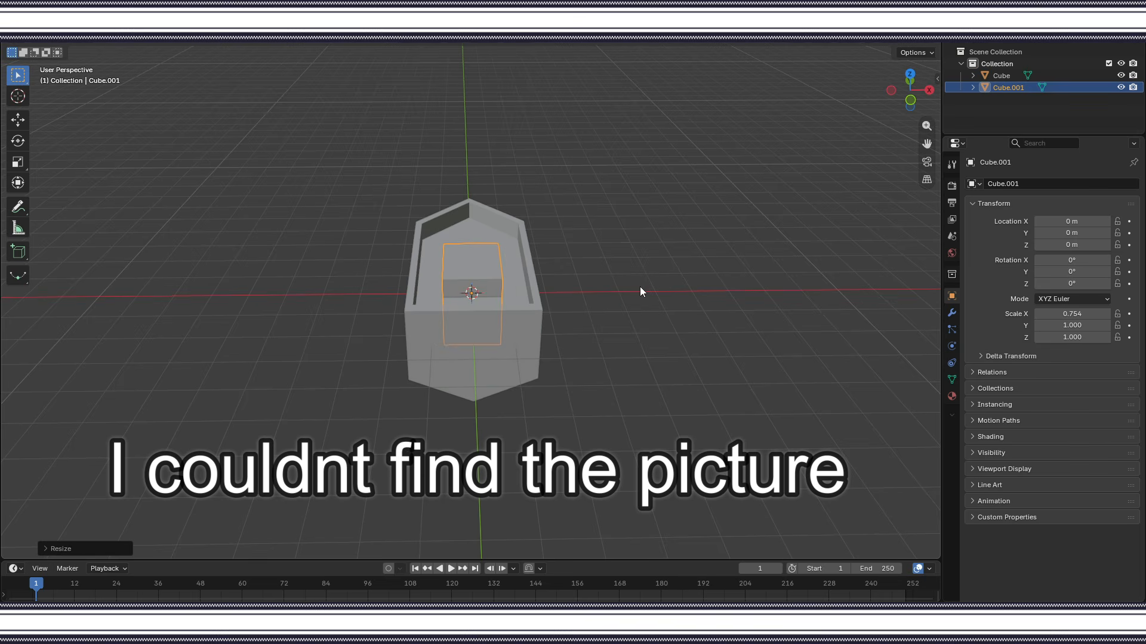
key("s")
key("z")
left_click(693, 313)
key("g")
key("z")
left_click(692, 286)
mouse_move(692, 287)
left_mouse_down()
mouse_move(816, 253)
mouse_move(686, 284)
left_mouse_up()
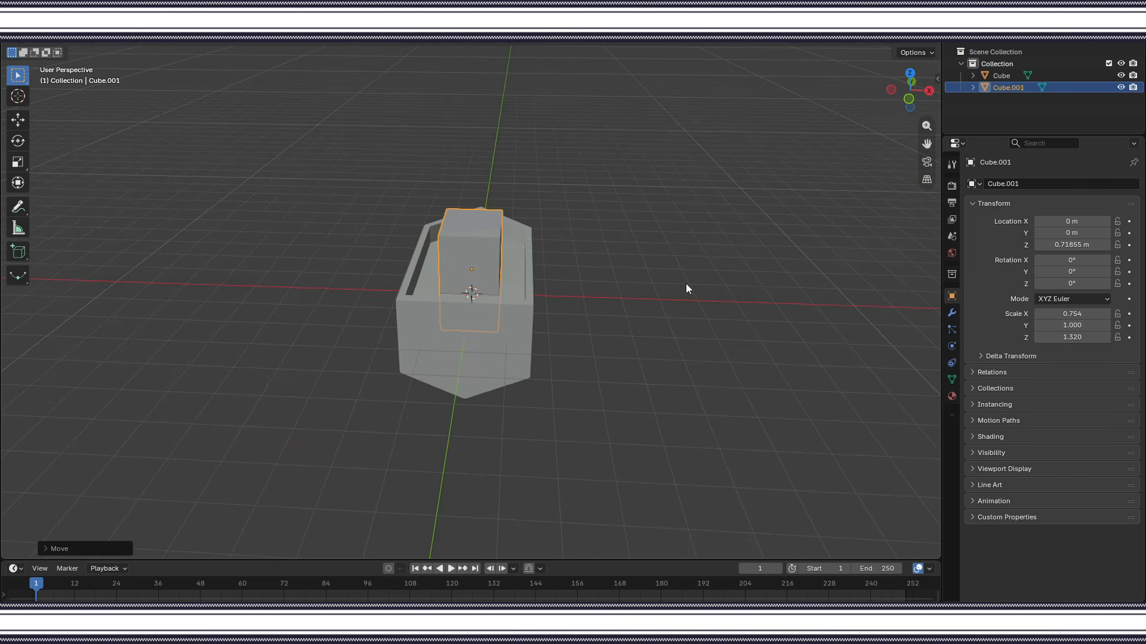
Inset and extrude the cabin cube's rear face to form a recess, and pull the wall's upper part rearward into an overhang.
left_click_drag(545, 263, 643, 230)
key("q")
key("Tab")
left_click(463, 246)
key("x")
left_click(463, 251)
left_click_drag(463, 251, 446, 286)
left_click(477, 255)
key("i")
left_click(557, 270)
key("e")
left_click(640, 275)
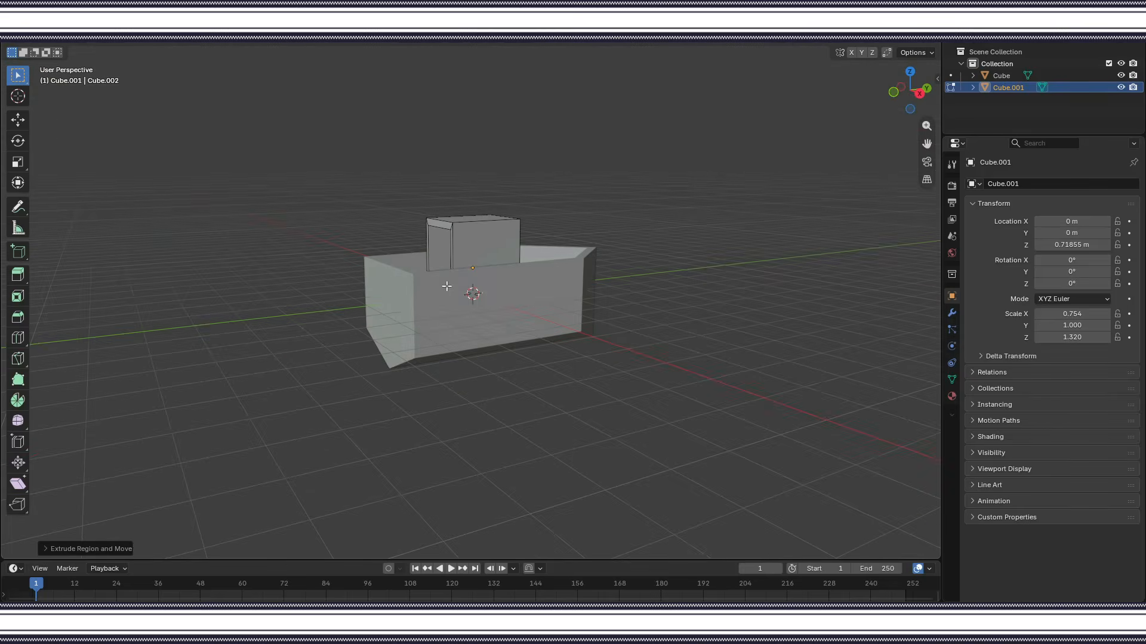
left_click(460, 224)
left_click_drag(459, 224, 810, 491)
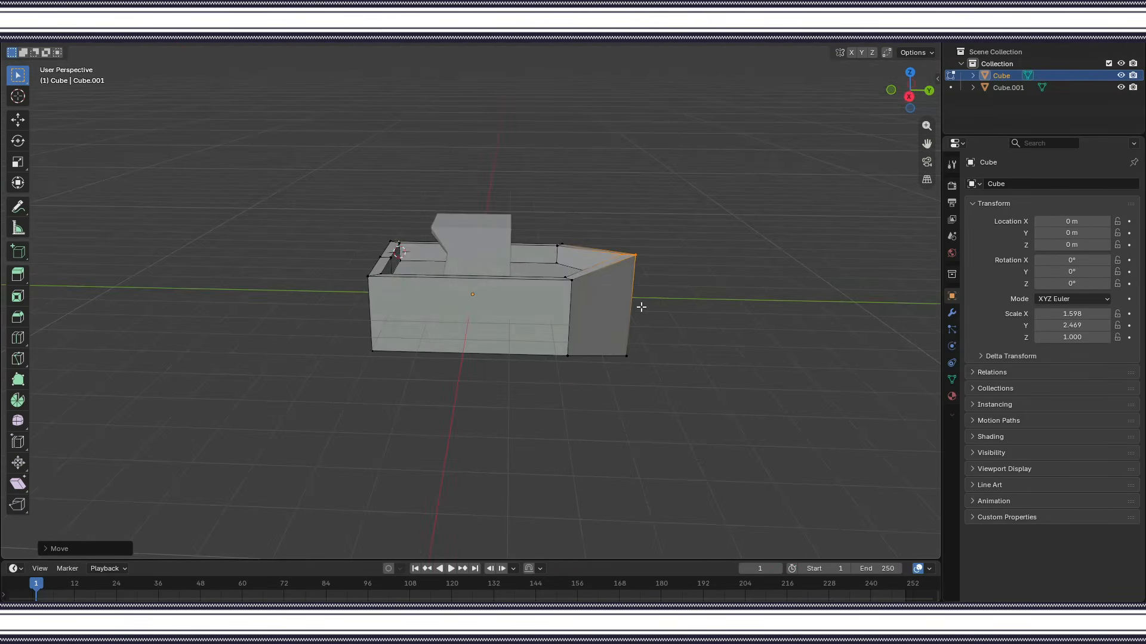
Add a torus at the boat's stern and scale it uniformly to about 0.27.
key("shift+a")
mouse_move(644, 312)
left_click(696, 398)
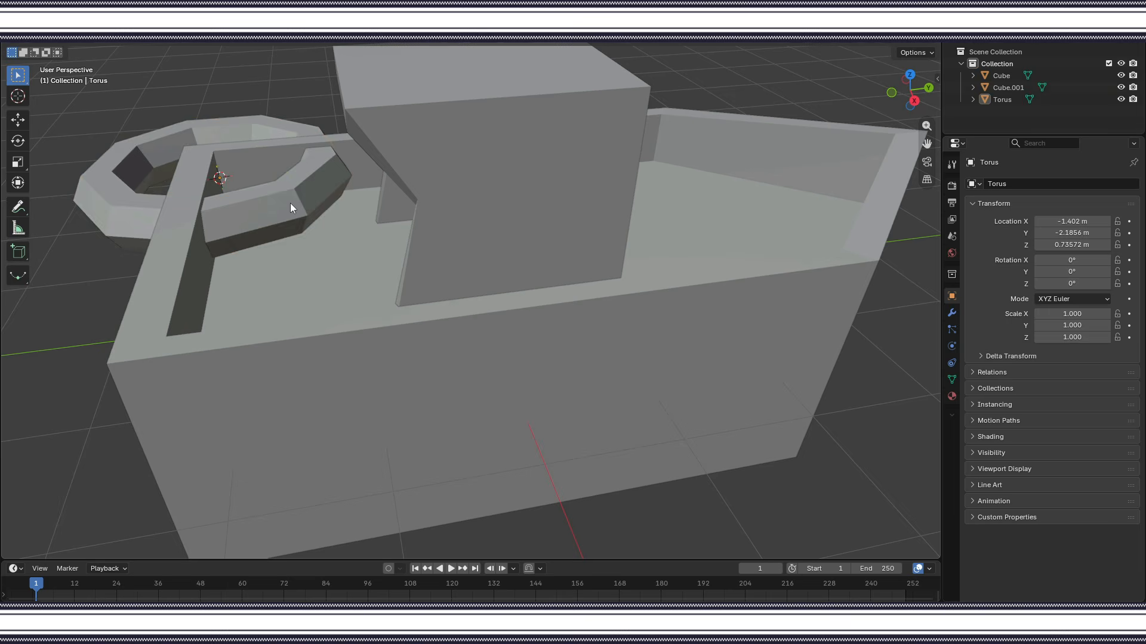
left_click(291, 207)
key("s")
left_click(259, 202)
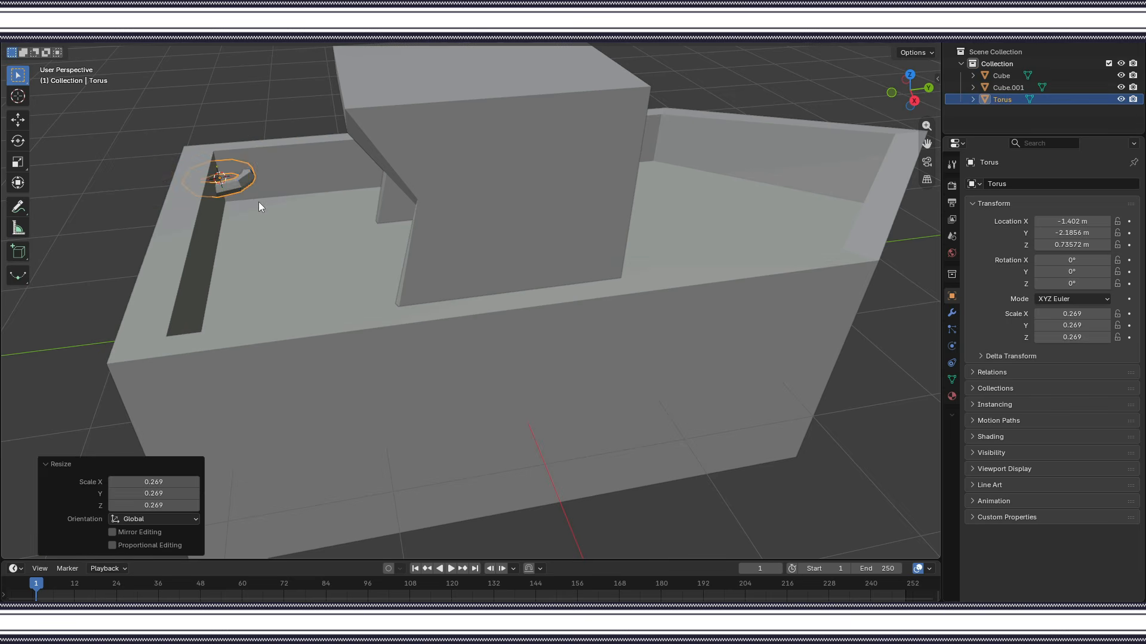
Rotate the torus upright about the X axis and shift it along Y beside the stern wall.
key("r")
key("x")
left_click(257, 231)
key("g")
key("y")
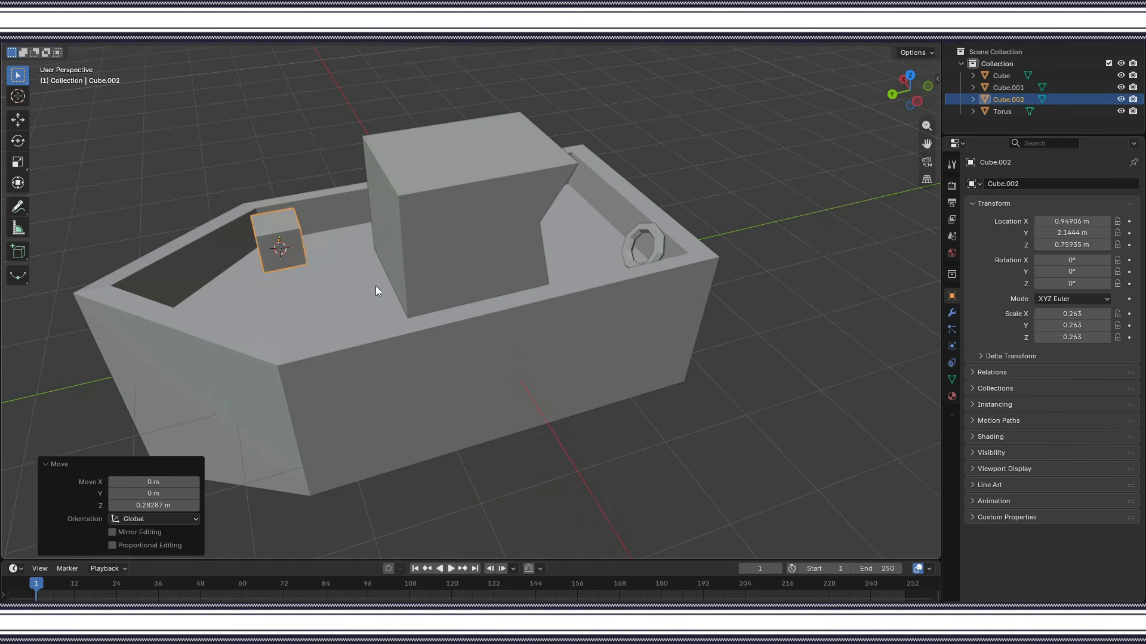
Duplicate the small crate cube on the foredeck and place the copy about 0.64 m away, toward the cabin.
key("shift+d")
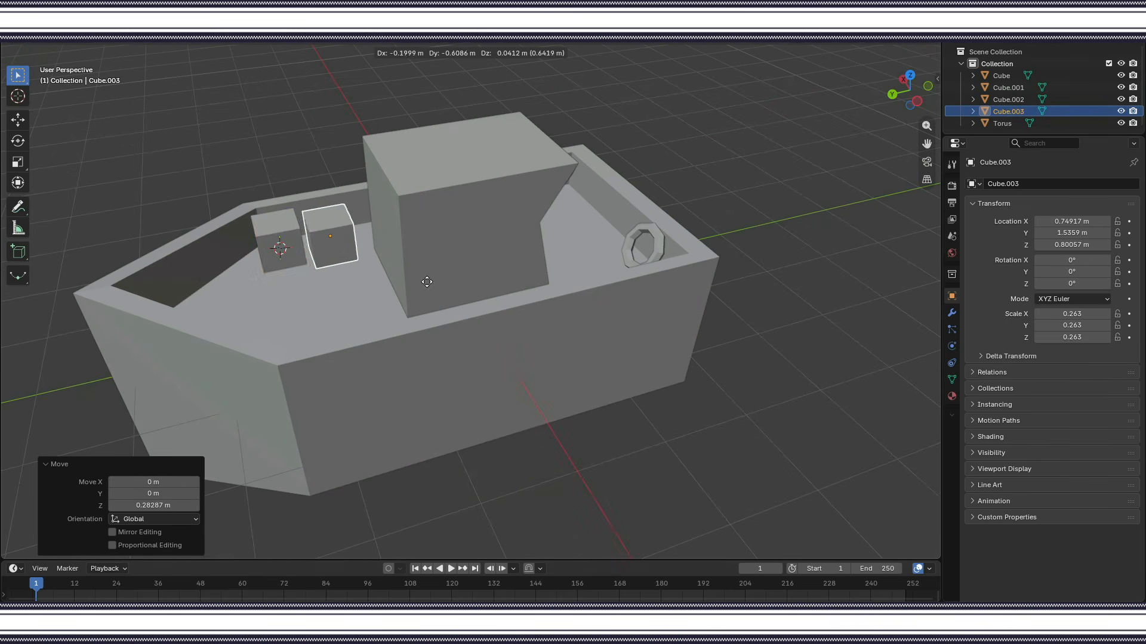
left_click(426, 283)
left_click(359, 251)
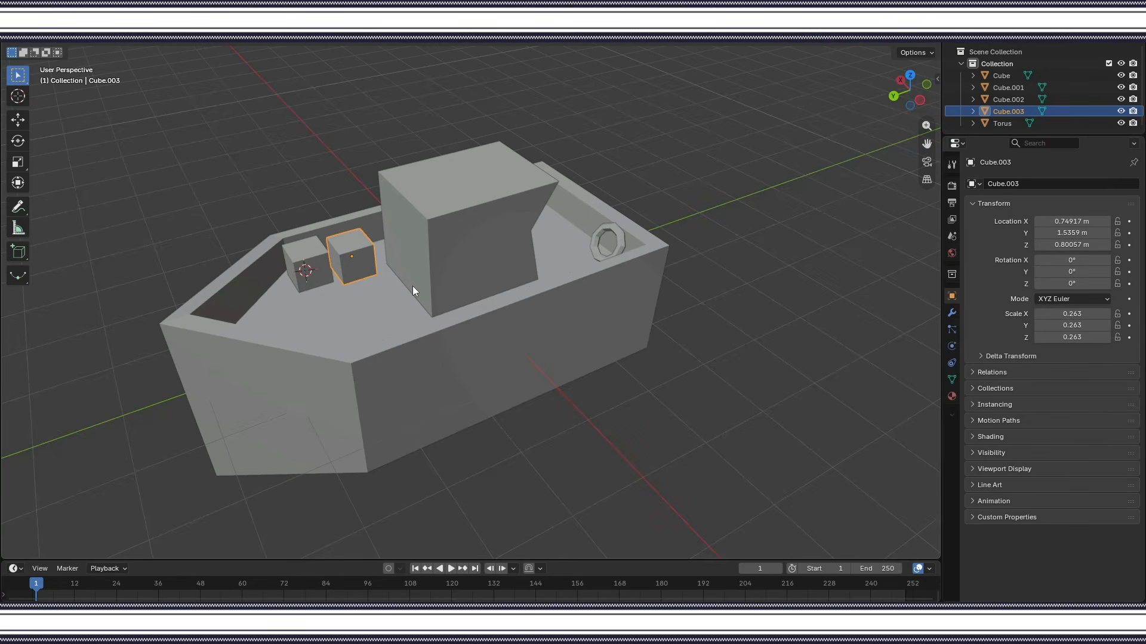
right_click(597, 296, "shift")
key("shift+a")
mouse_move(678, 338)
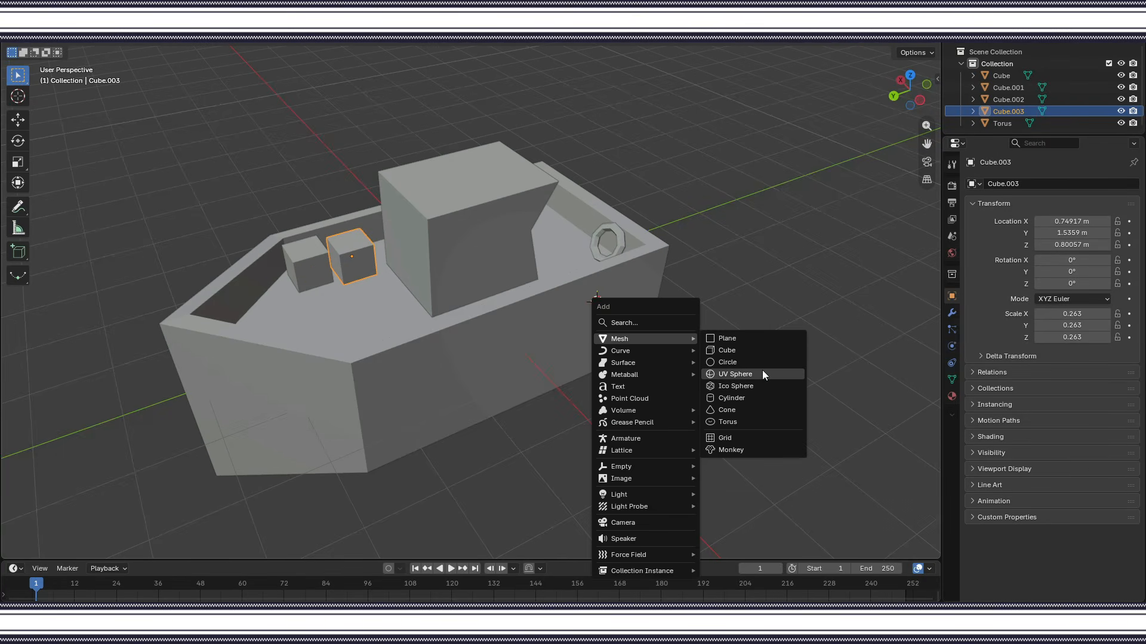
left_click(735, 386)
key("s")
left_click(621, 332)
key("g")
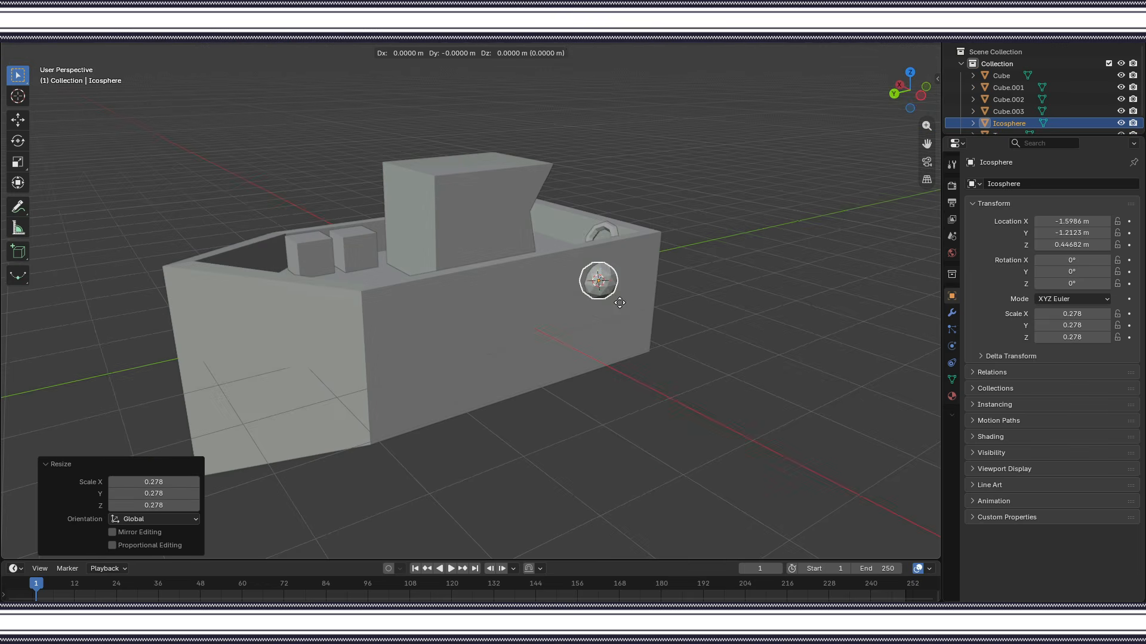
left_click(614, 312)
key("Delete")
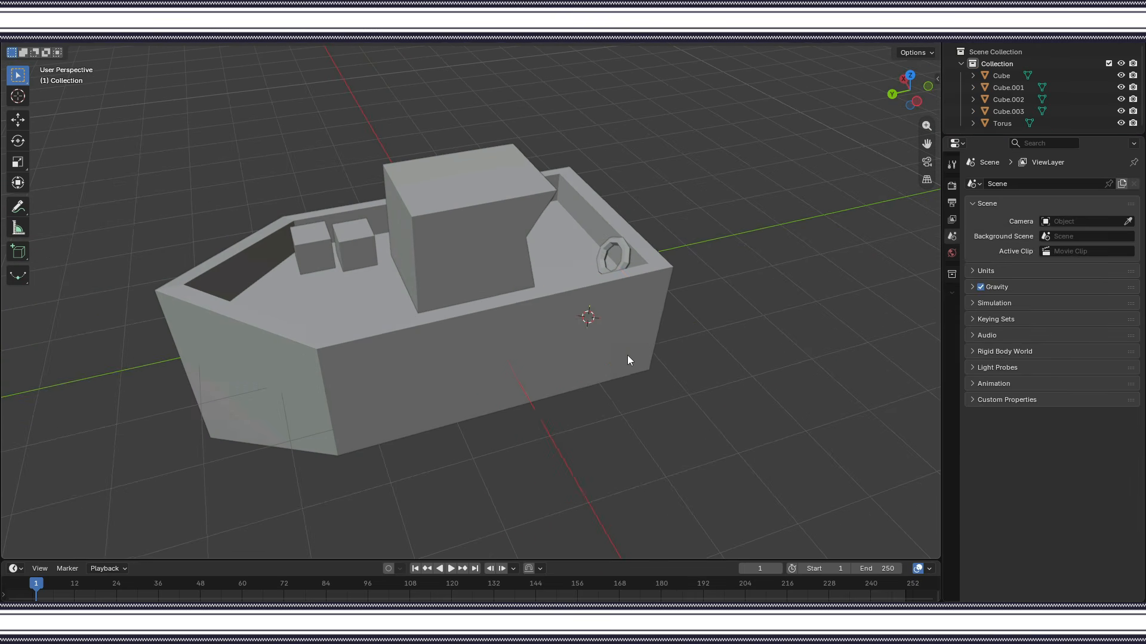
Add a plane for the water surface and scale it uniformly to about 13.4.
key("shift+a")
mouse_move(614, 360)
left_click(659, 361)
key("s")
left_click(906, 531)
Reposition the water plane around the boat and set its height along Z to about 0.12 m so it cuts the hull.
key("g")
left_click(668, 410)
key("g")
key("z")
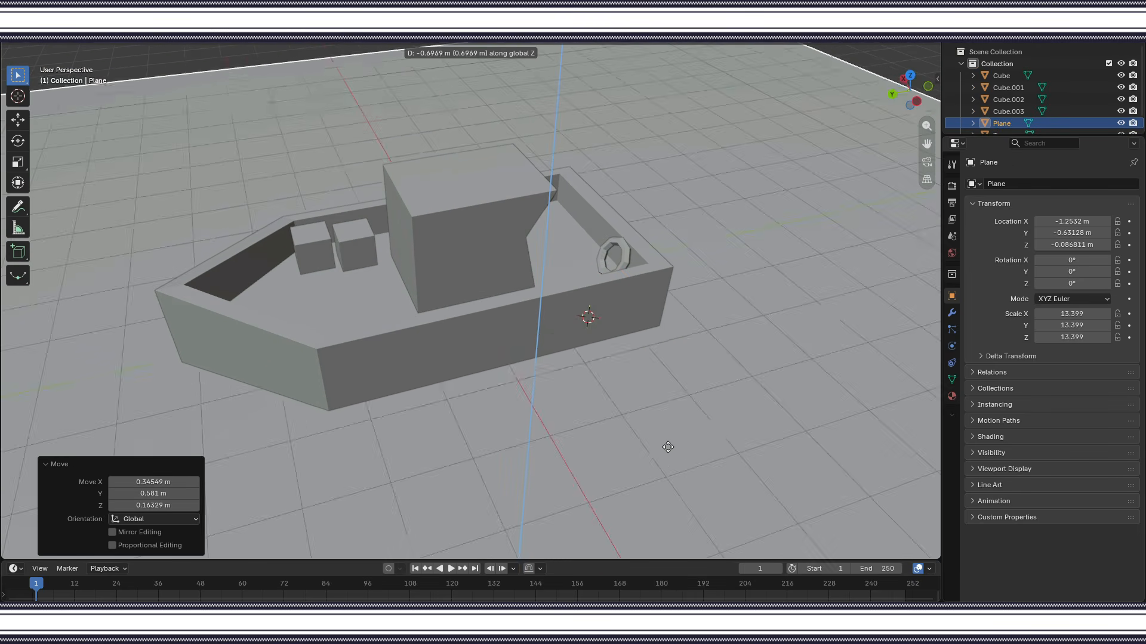
left_click(670, 422)
Shift the water plane about 2.93 m along X and enlarge it to a scale of about 28.3.
left_click_drag(774, 371, 696, 342)
scroll(695, 340, "down", 5)
key("g")
key("x")
left_click(627, 313)
scroll(620, 312, "up", 5)
left_click_drag(614, 313, 575, 317)
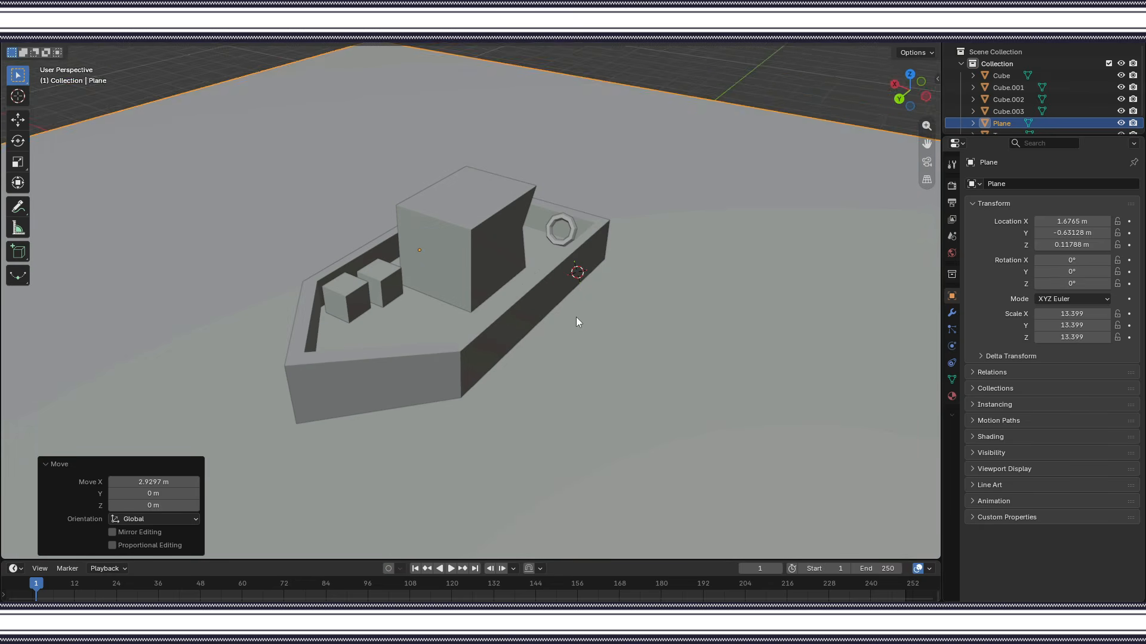
key("s")
left_click(830, 383)
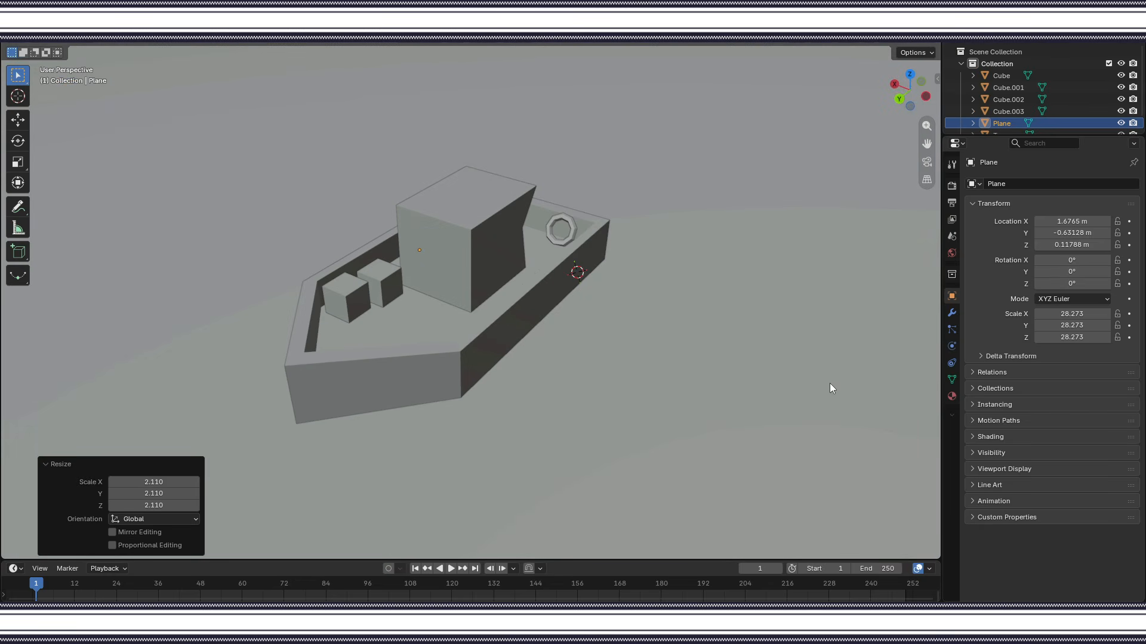
Add a camera to the scene and check the boat through the camera view.
key("shift+a")
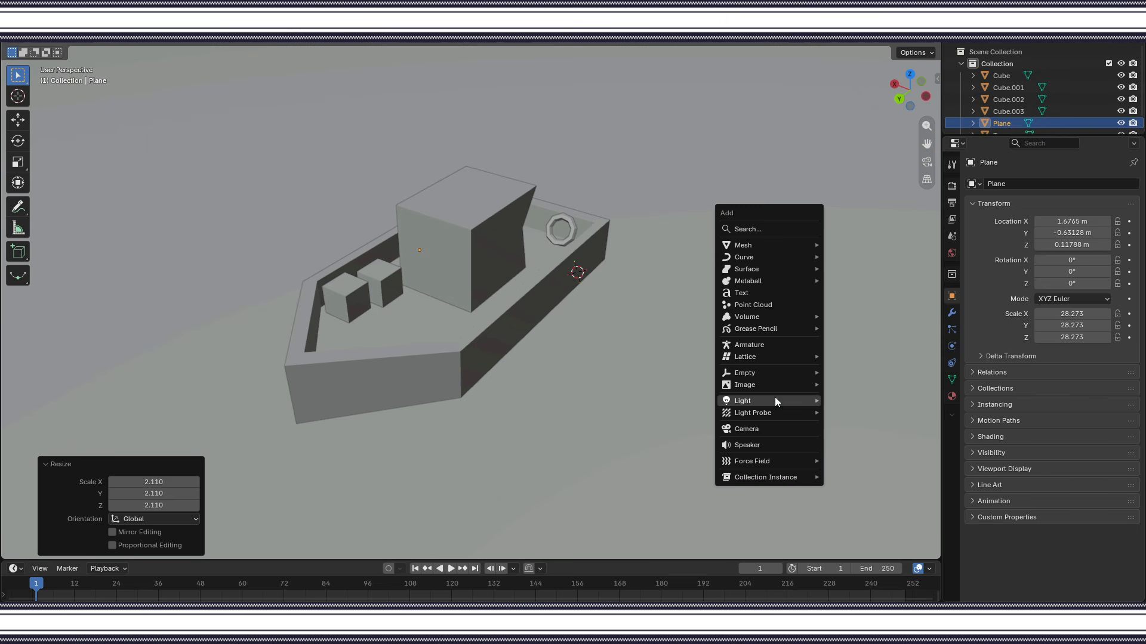
left_click(769, 429)
left_click(927, 161)
left_click(927, 180)
scroll(477, 274, "down", 8)
scroll(477, 273, "down", 1)
left_click_drag(477, 273, 519, 284)
left_click(927, 162)
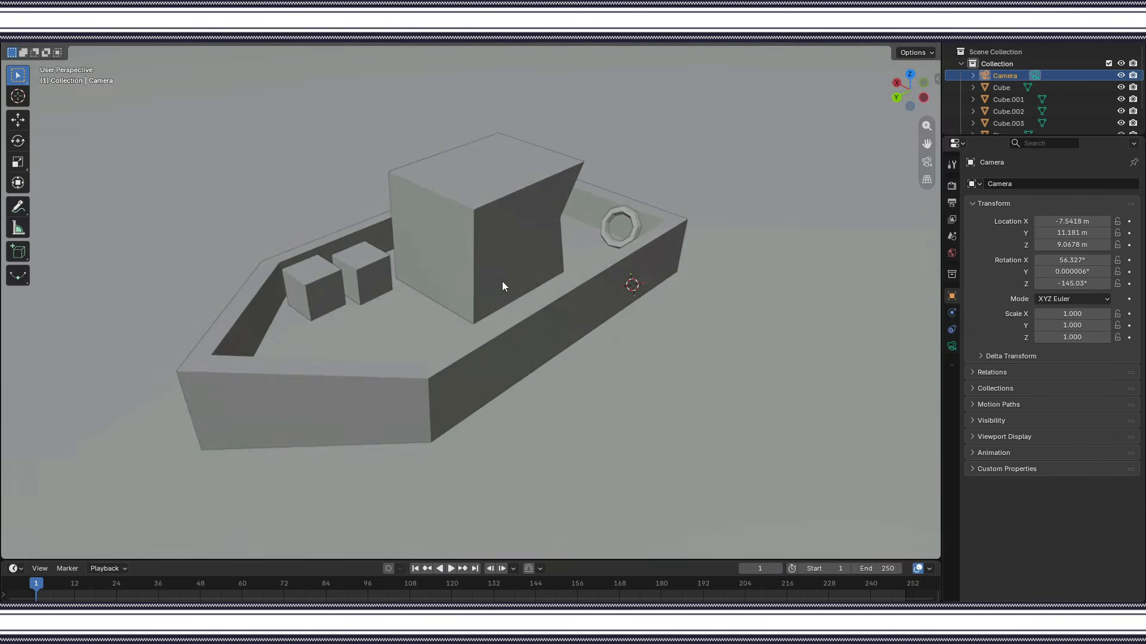
left_click_drag(710, 313, 675, 328)
key("shift+a")
mouse_move(632, 146)
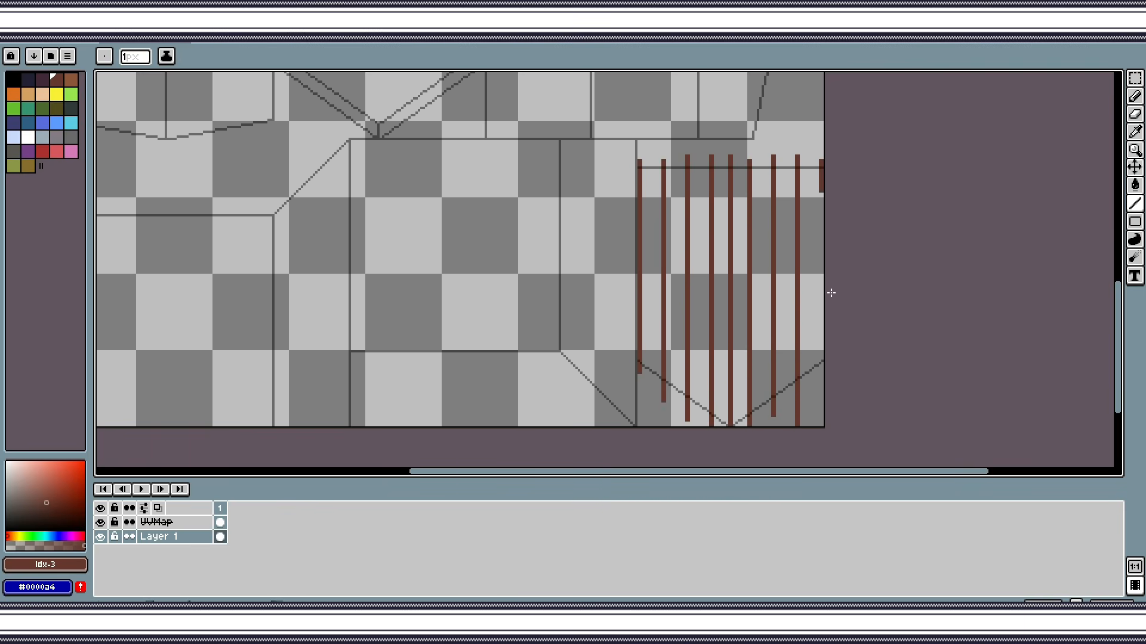
left_click_drag(831, 293, 822, 414)
left_click(71, 80)
left_click(1134, 96)
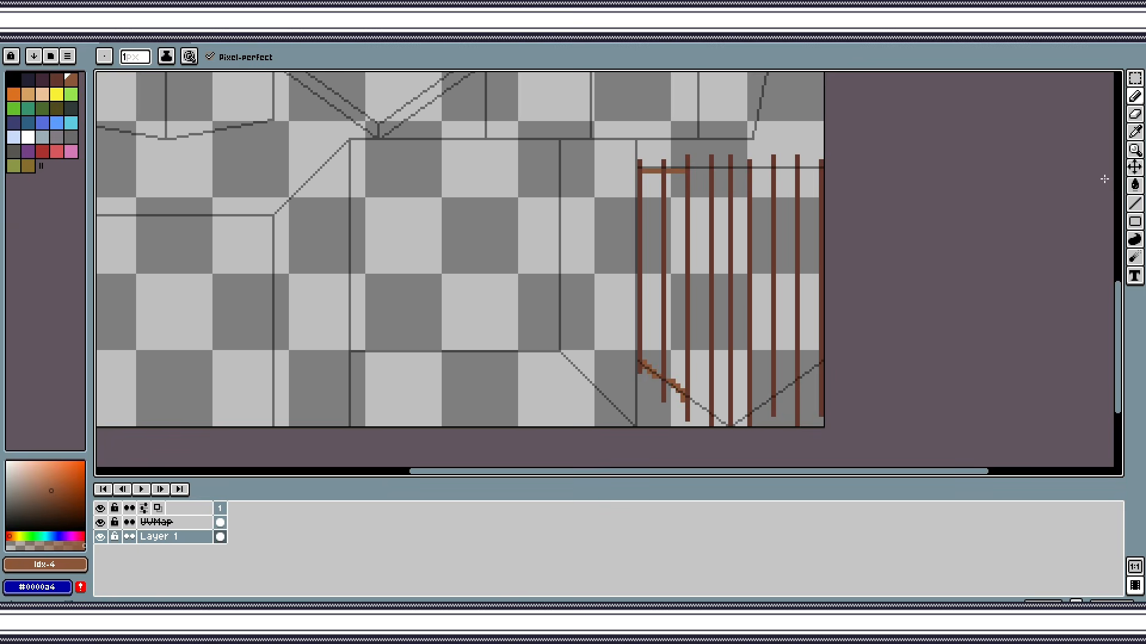
left_click(1135, 186)
left_click(652, 268)
left_click(676, 268)
left_click(1135, 96)
left_click_drag(691, 171, 706, 171)
left_click_drag(691, 396, 707, 413)
left_click_drag(707, 173, 709, 247)
left_click_drag(768, 170, 794, 171)
left_click(1134, 114)
mouse_move(799, 173)
left_mouse_down()
mouse_move(643, 169)
mouse_move(794, 400)
left_mouse_up()
Outline the pointed face at the UV map's lower right corner in light blue-grey and fill it with that colour.
left_click(1134, 96)
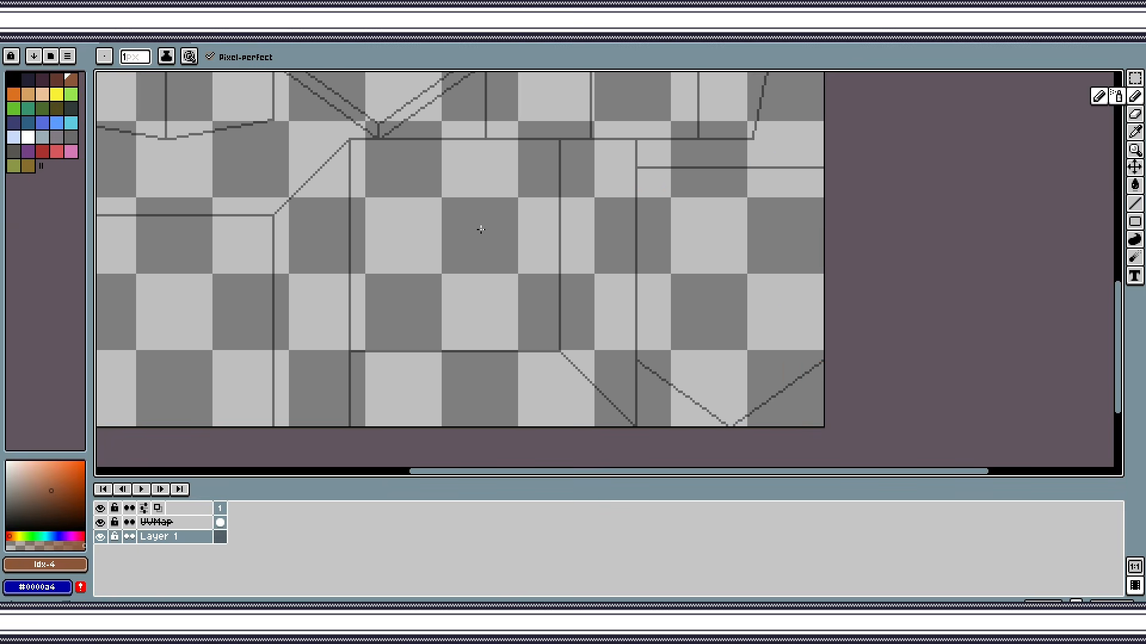
left_click(42, 137)
left_click_drag(640, 171, 822, 171)
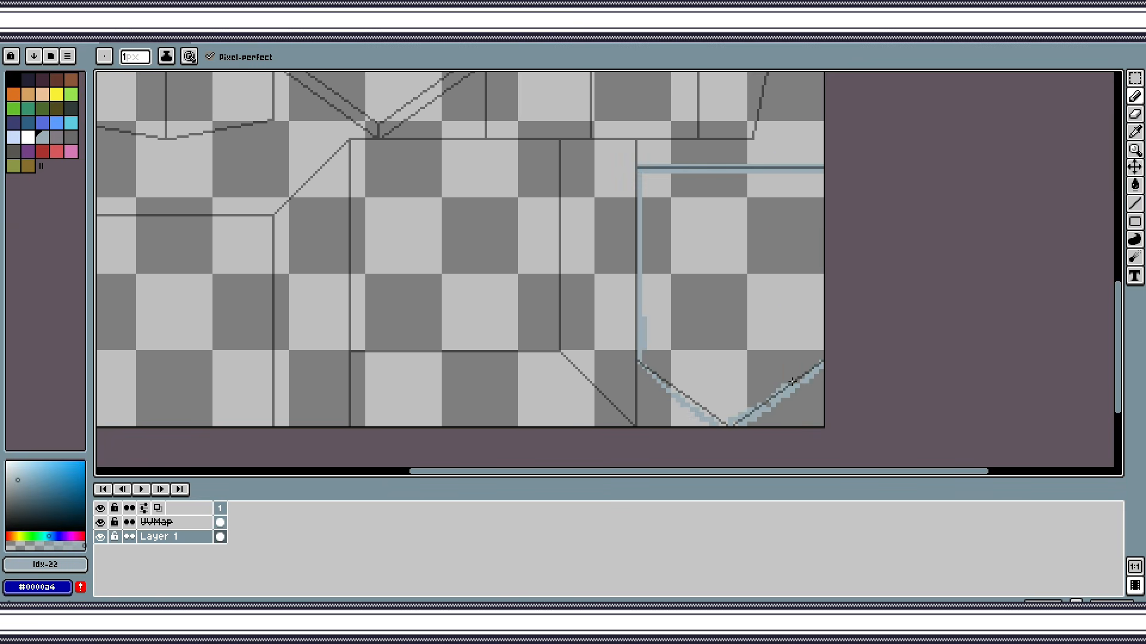
left_click(1134, 185)
left_click(728, 268)
Spray dark grey speckles over the blue-grey pointed face.
left_click(1134, 96)
left_click(71, 137)
mouse_move(639, 195)
left_mouse_down()
mouse_move(642, 175)
mouse_move(806, 352)
mouse_move(710, 334)
left_mouse_up()
Spray an orange and brown rust patch over the pointed face's upper right corner.
left_click(1134, 96)
left_click(1117, 96)
left_click(14, 94)
left_click_drag(800, 179, 821, 253)
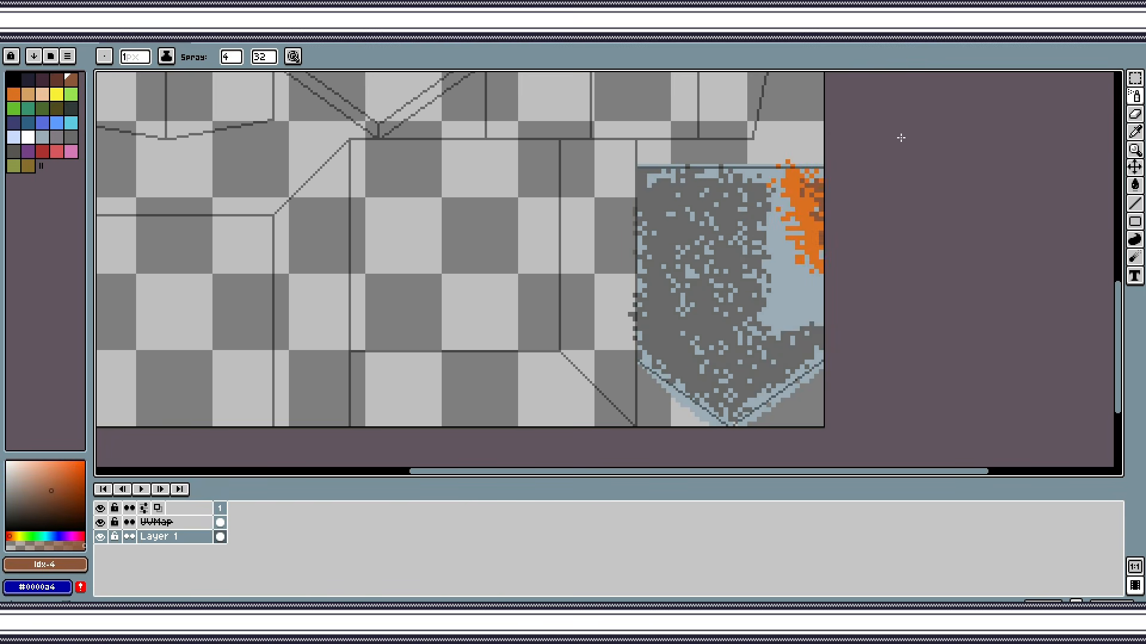
Fill the blank texture area around the painted face with white.
left_click_drag(499, 153, 623, 292)
scroll(623, 292, "down", 2)
left_click(28, 137)
left_click(553, 218)
left_click_drag(552, 217, 572, 253)
Paint the strips of the hull's pentagonal rim light blue-grey.
left_click(42, 137)
scroll(564, 183, "up", 3)
left_click_drag(485, 174, 739, 182)
scroll(724, 189, "down", 1)
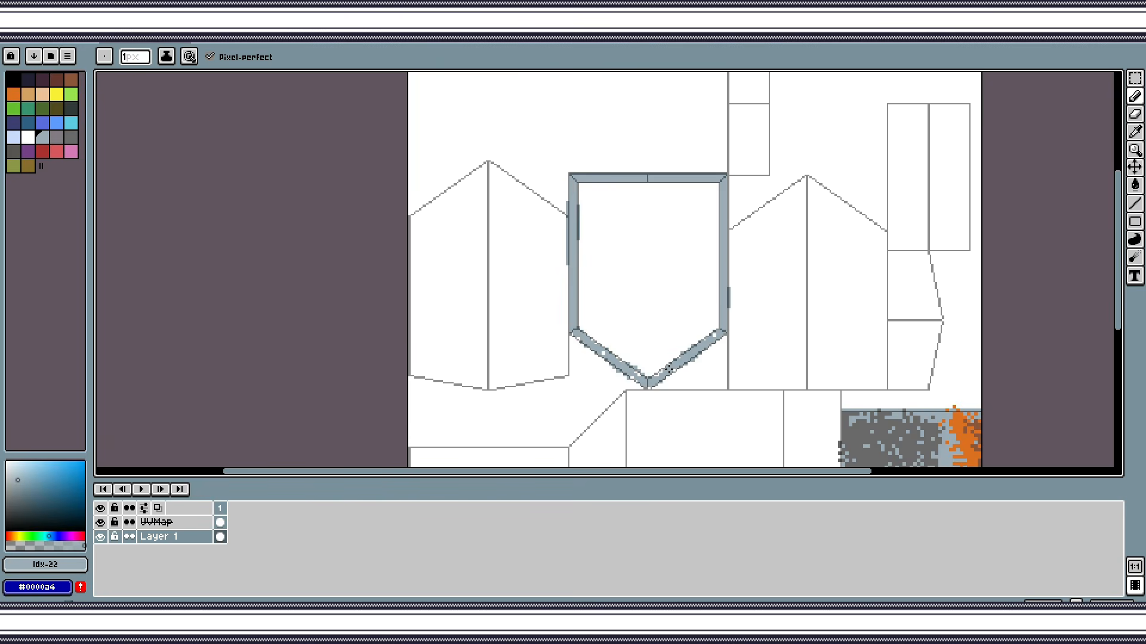
Paint red patches with dithered ends on the rim's lower right diagonal and its upper left corner.
left_click(42, 152)
left_click_drag(685, 358, 654, 380)
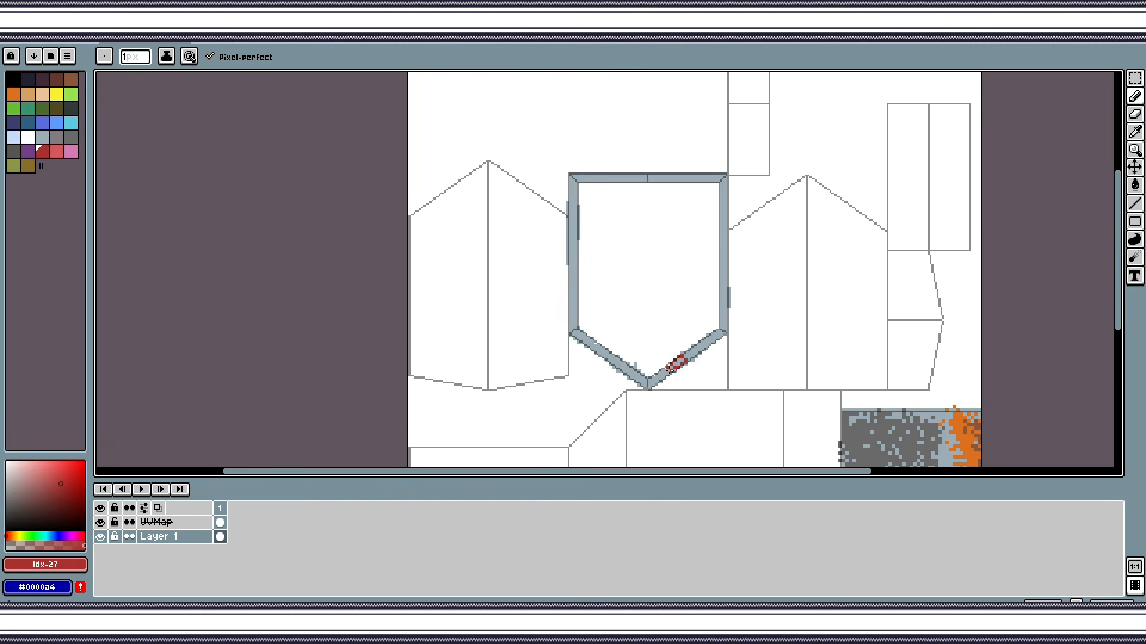
scroll(657, 380, "up", 2)
scroll(716, 341, "down", 2)
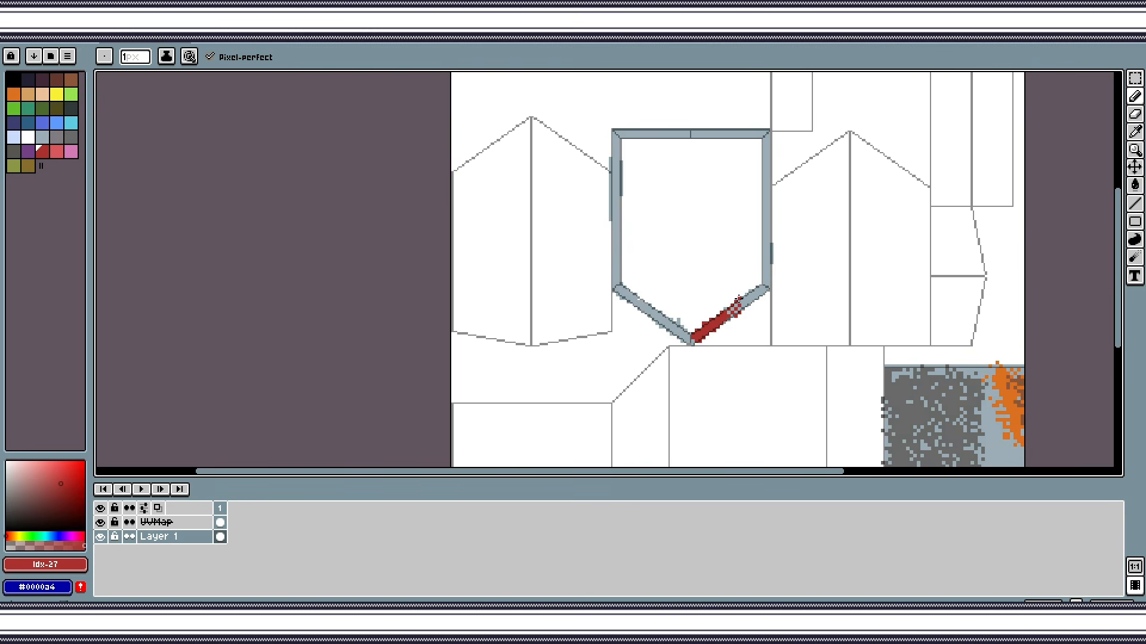
scroll(614, 106, "up", 2)
left_click_drag(653, 124, 709, 115)
scroll(690, 145, "down", 2)
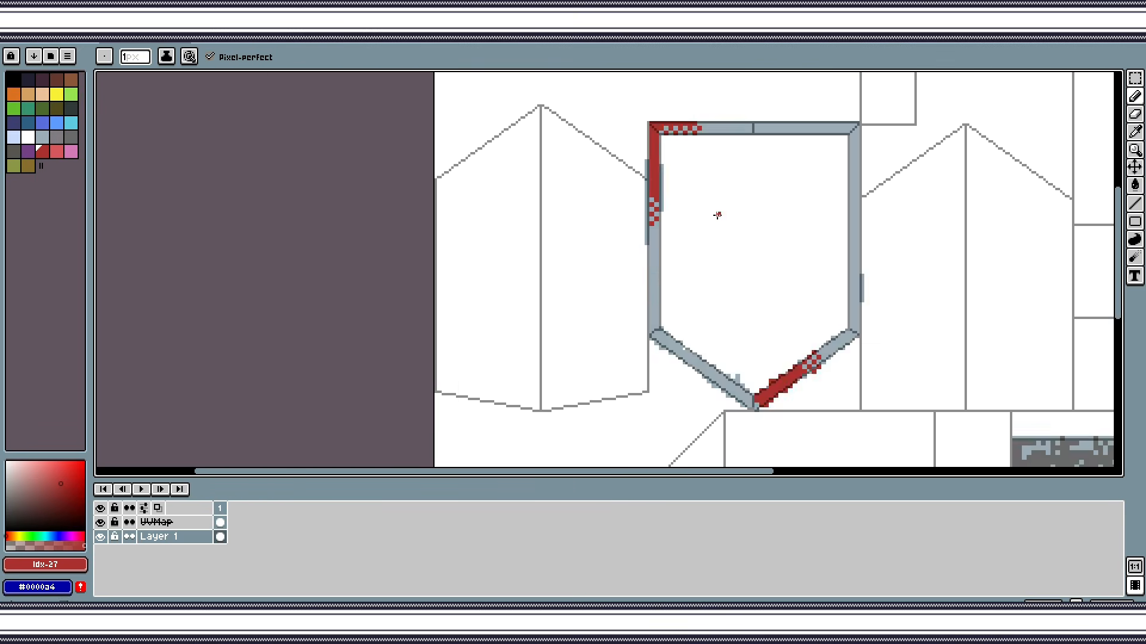
Paint a dithered orange and brown rust patch on the rim's upper right corner.
mouse_move(775, 276)
left_mouse_down()
mouse_move(499, 221)
mouse_move(481, 331)
left_mouse_up()
left_click(13, 94)
scroll(561, 202, "up", 3)
mouse_move(568, 137)
left_mouse_down()
mouse_move(554, 234)
mouse_move(582, 179)
left_mouse_up()
scroll(583, 161, "down", 4)
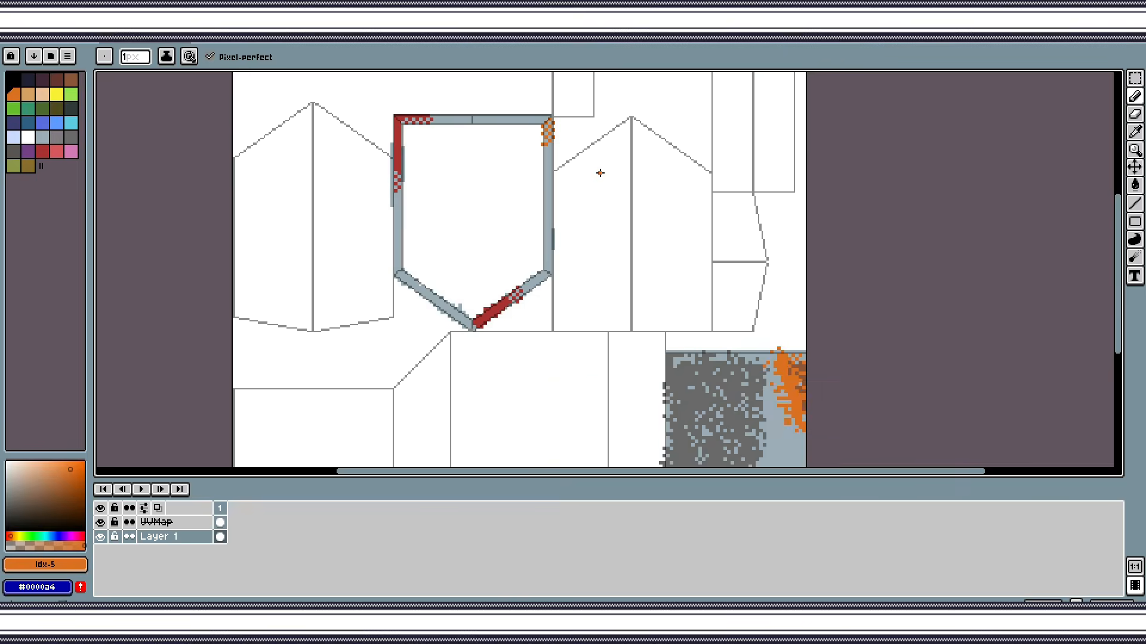
scroll(599, 170, "up", 3)
left_click_drag(477, 144, 509, 148)
scroll(499, 143, "down", 2)
left_click(71, 80)
scroll(519, 143, "up", 3)
scroll(511, 205, "down", 3)
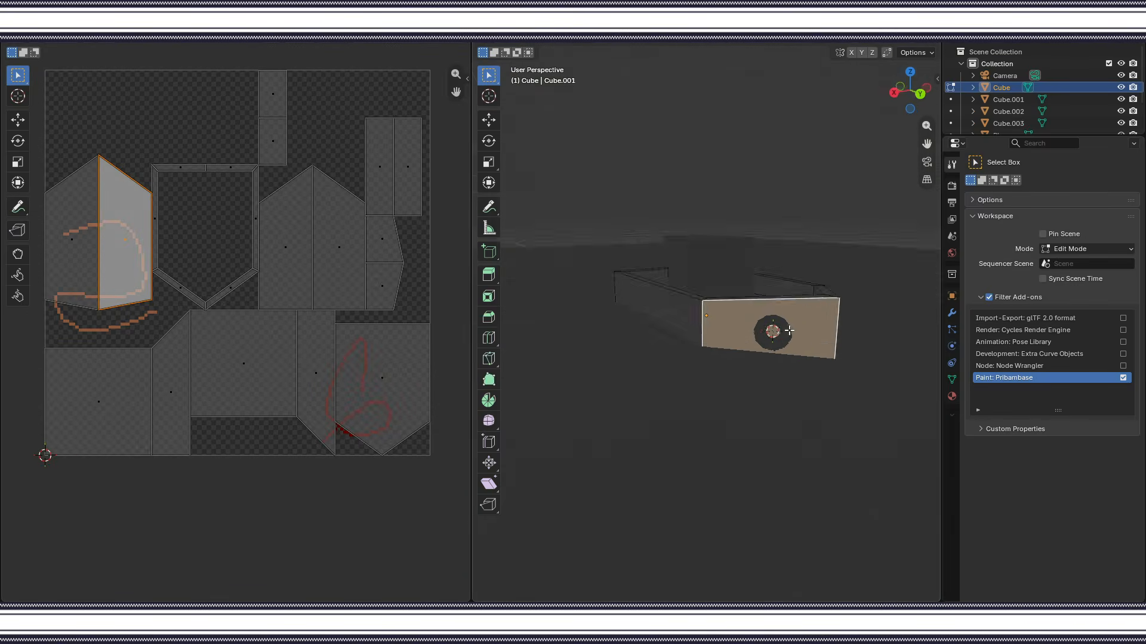
left_click(1086, 249)
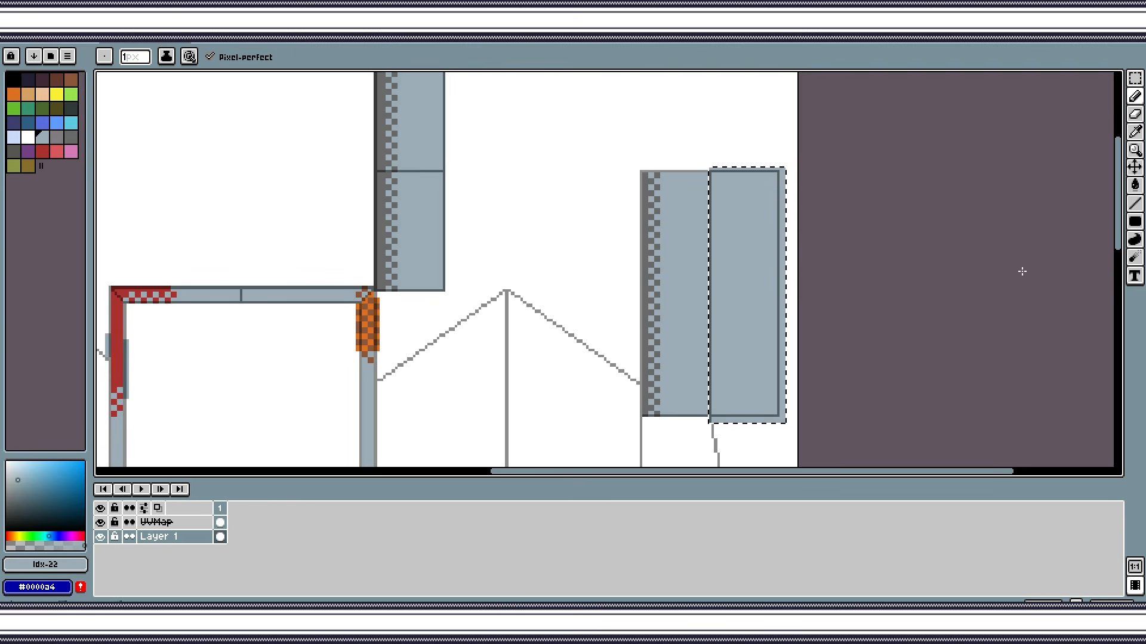
Undo the last edit on the tall two-part panel and select the panel's left half.
key("ctrl+z")
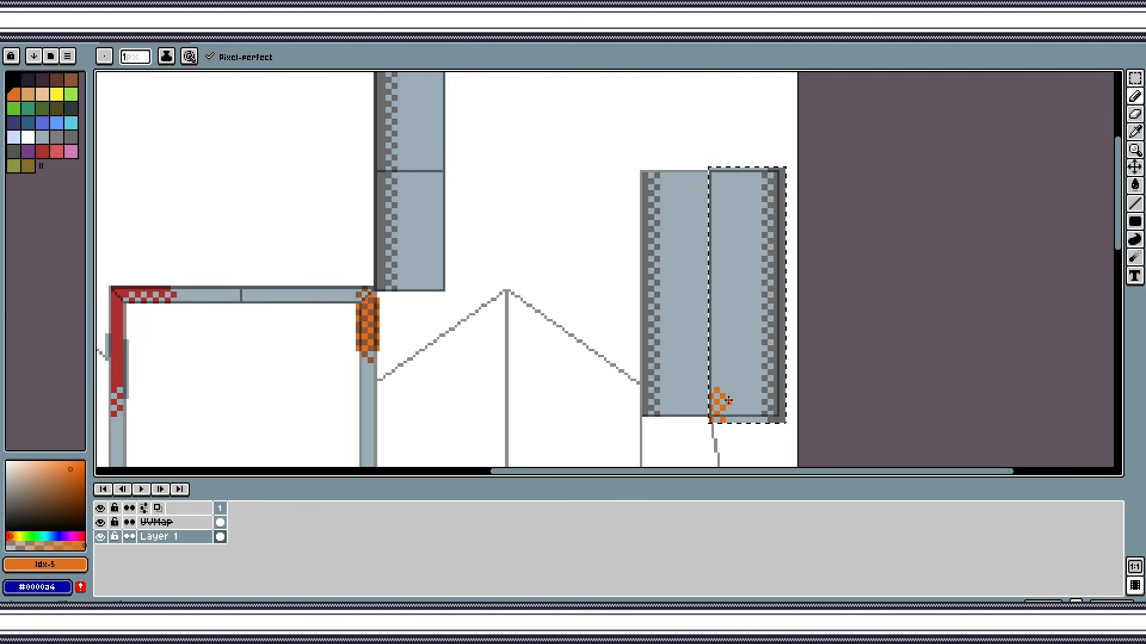
key("w")
left_click(647, 201)
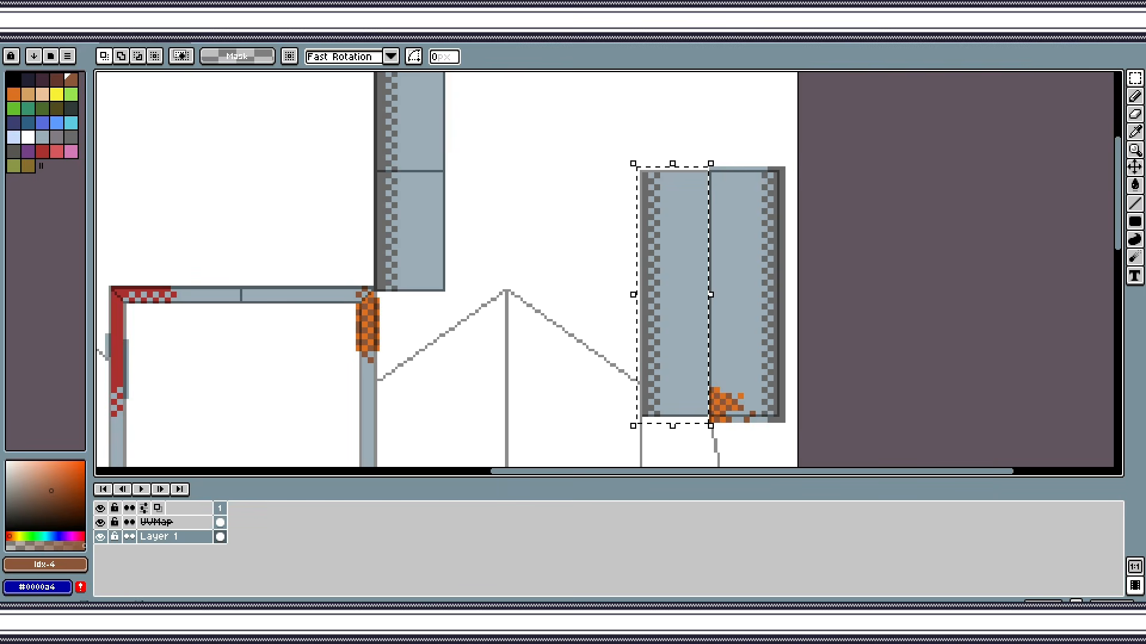
Repaint the tall panel's left half blue-grey with a dark grey band along its right edge, dithering the band's inner side.
left_click_drag(657, 378, 657, 415)
left_click(71, 137)
left_click_drag(693, 170, 705, 421)
key("g")
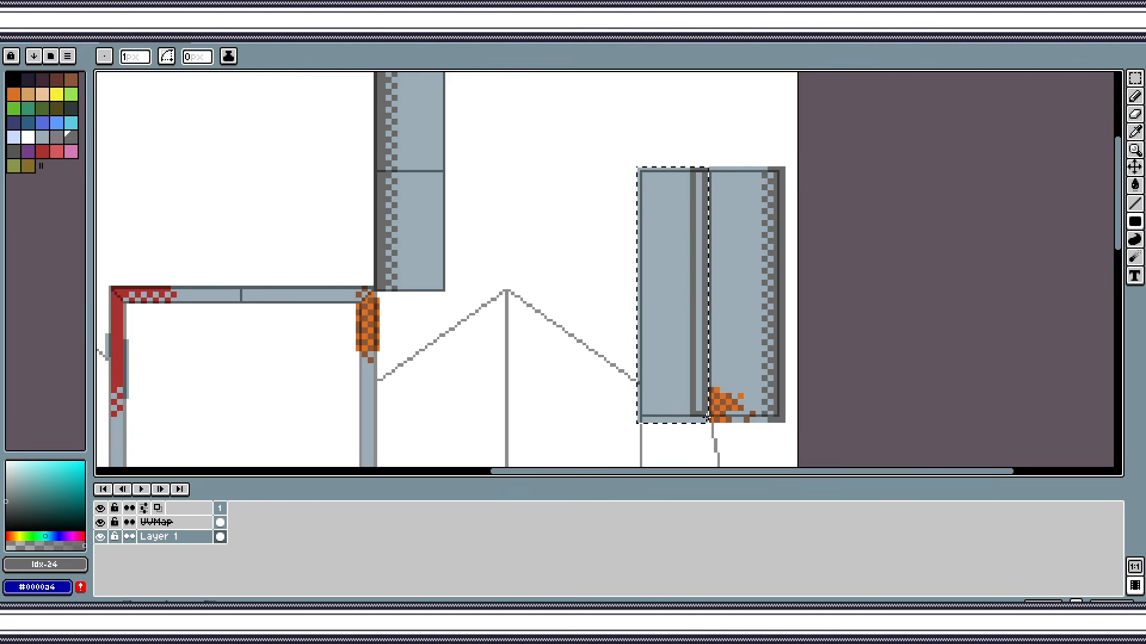
left_click(699, 286)
key("b")
left_click(42, 138)
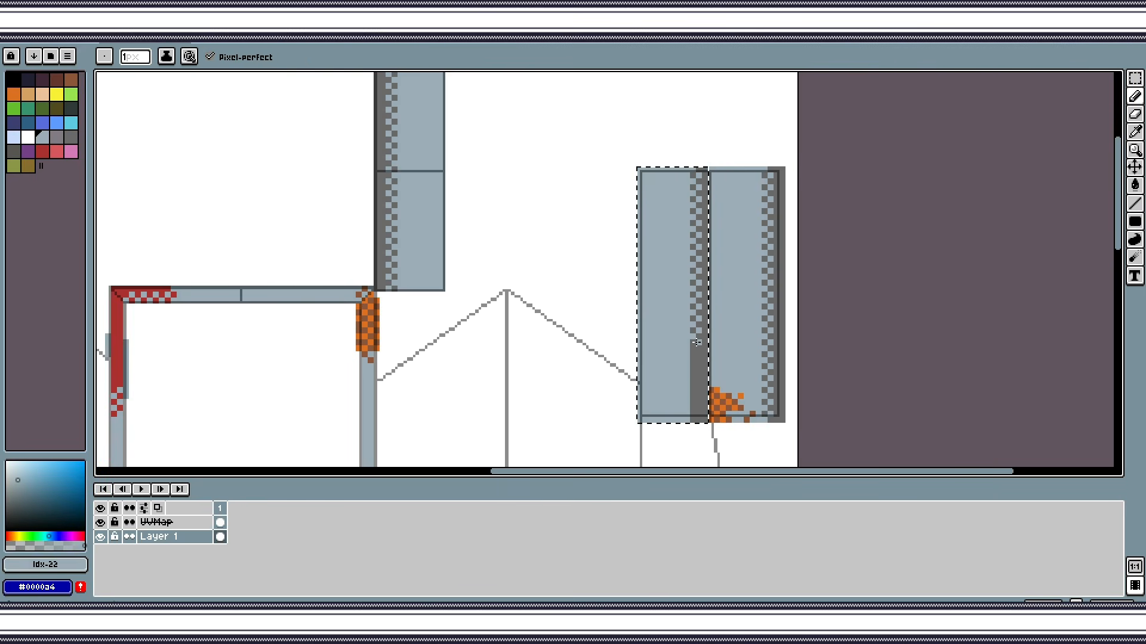
Repaint the narrow upper panel blue-grey with a dark grey band along its right side, dithered on the inner edge.
left_click_drag(715, 154, 864, 225)
key("m")
mouse_move(519, 125)
left_mouse_down()
mouse_move(617, 365)
mouse_move(518, 125)
mouse_move(604, 366)
left_mouse_up()
key("u")
left_click(71, 137)
key("b")
left_click(43, 137)
left_click_drag(580, 126, 580, 186)
key("ctrl+z")
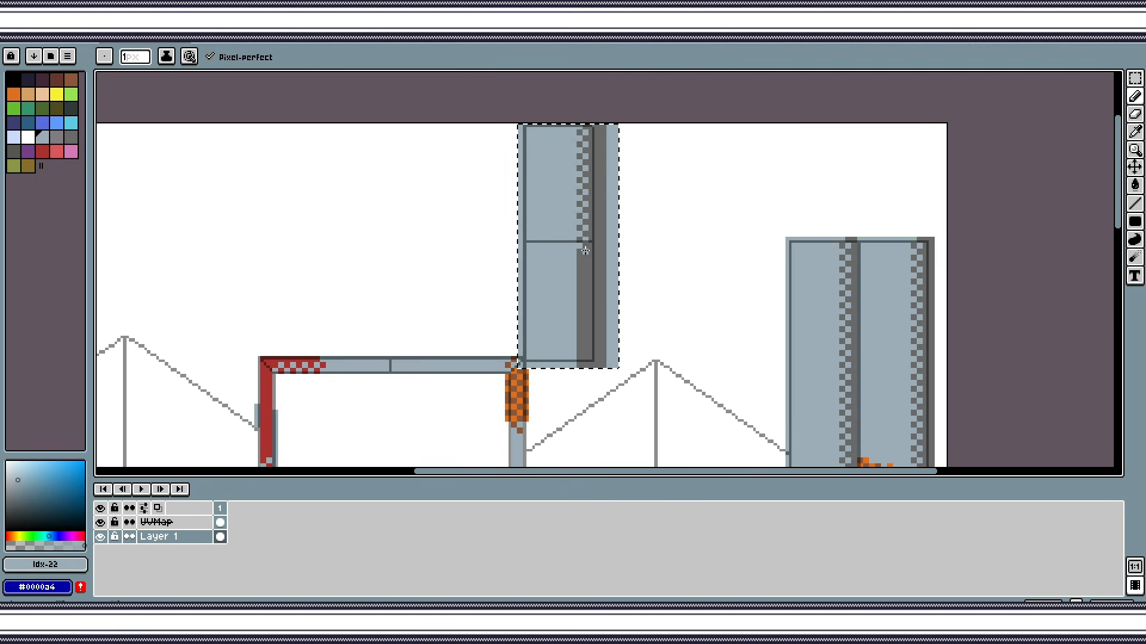
scroll(728, 378, "down", 1)
left_click_drag(728, 378, 712, 285)
Switch to Blender and inspect the boat's textured deck and inner hull from several angles.
left_click_drag(711, 179, 708, 350)
scroll(708, 350, "down", 2)
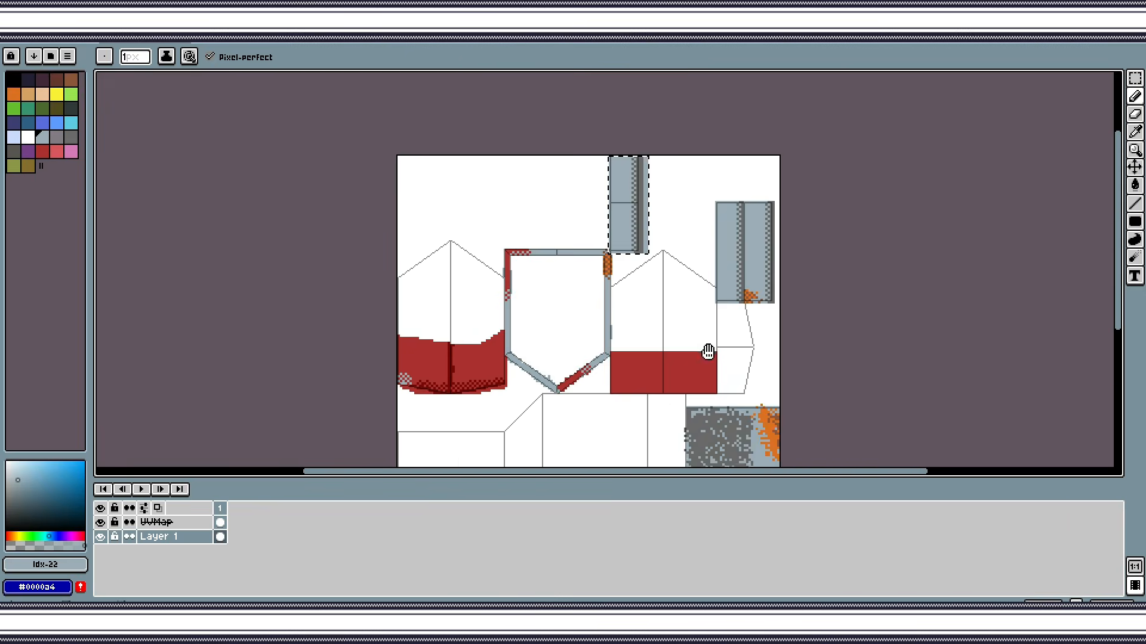
key("alt+Tab")
left_click(352, 342)
left_click_drag(675, 310, 595, 243)
scroll(595, 242, "up", 4)
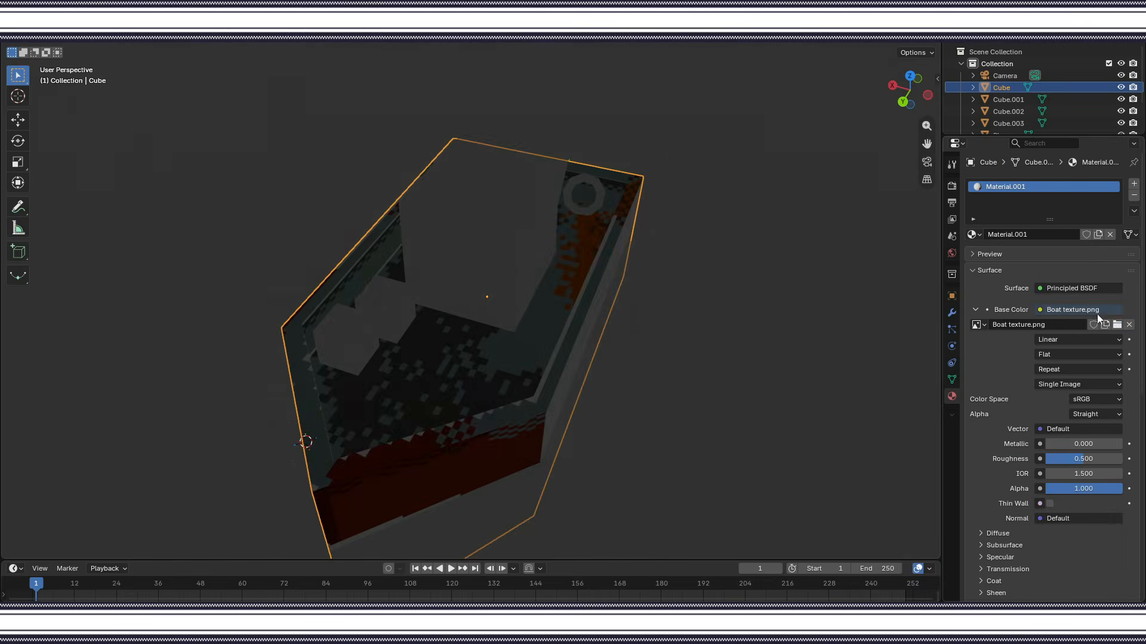
left_click_drag(731, 413, 643, 412)
Return to Aseprite and extend the blue-grey along the inner edge of the rim's lower right diagonal.
key("alt+Tab")
scroll(830, 301, "up", 1)
left_click(1136, 80)
left_click(1135, 95)
scroll(423, 371, "up", 2)
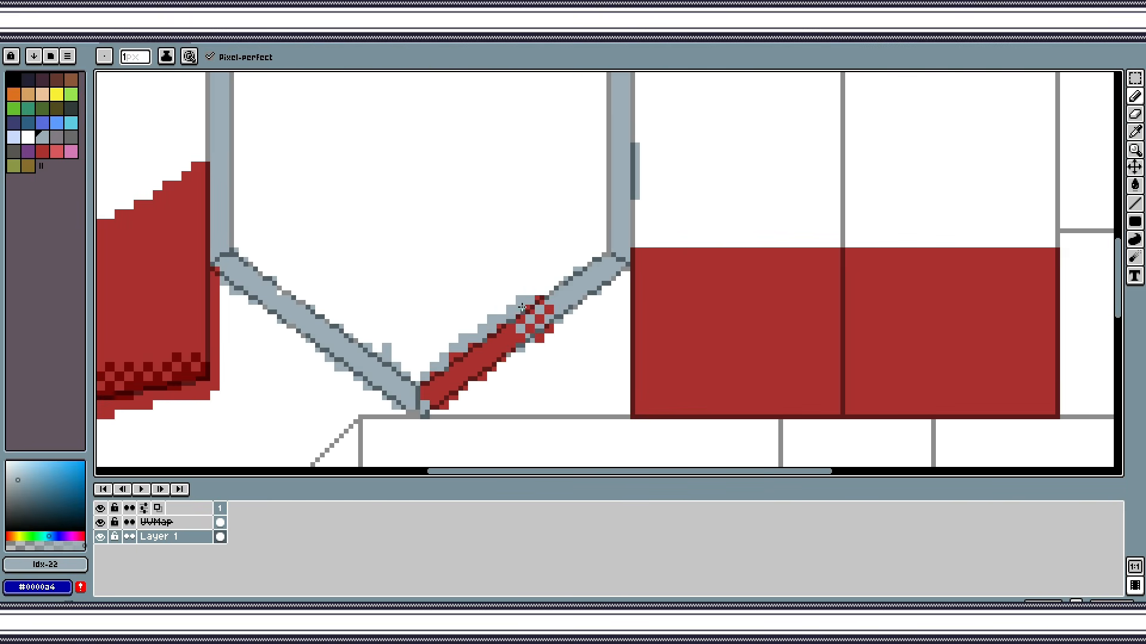
left_click_drag(522, 307, 607, 244)
scroll(573, 242, "down", 5)
Fill the small panel below the tall two-part panel blue-grey and add a dithered dark grey band along its left edge.
scroll(575, 158, "up", 3)
left_click_drag(576, 360, 582, 315)
left_click(1135, 221)
left_click_drag(599, 219, 862, 375)
scroll(817, 145, "down", 2)
key("ctrl+z")
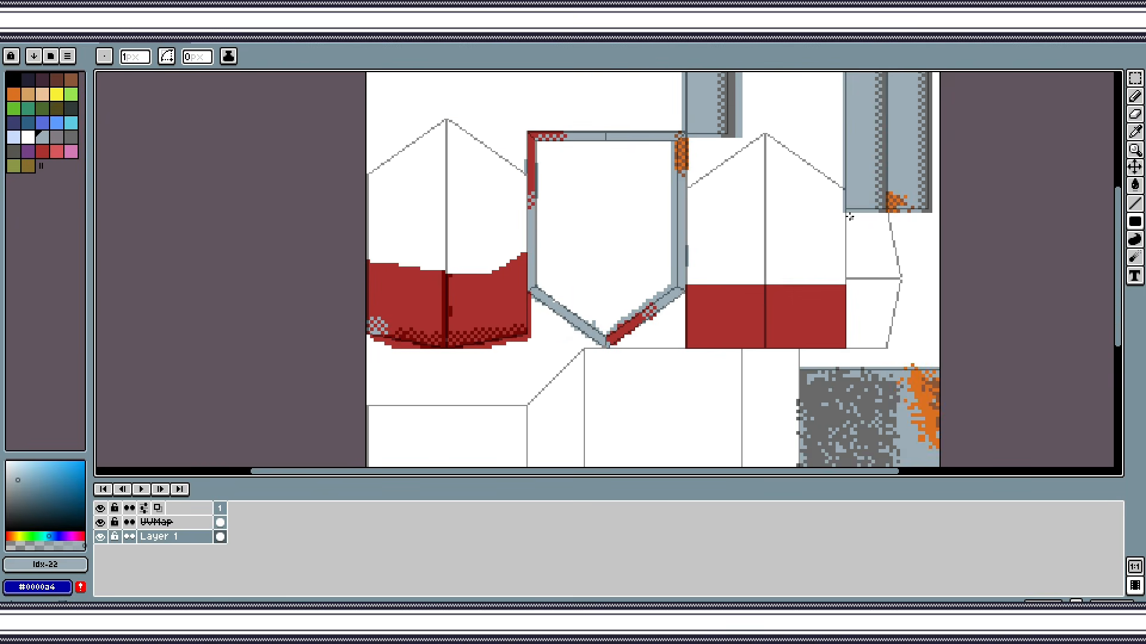
mouse_move(847, 212)
left_mouse_down()
mouse_move(909, 347)
mouse_move(863, 347)
mouse_move(835, 216)
left_mouse_up()
left_click(71, 138)
left_click(43, 137)
left_click(1135, 96)
scroll(898, 216, "up", 2)
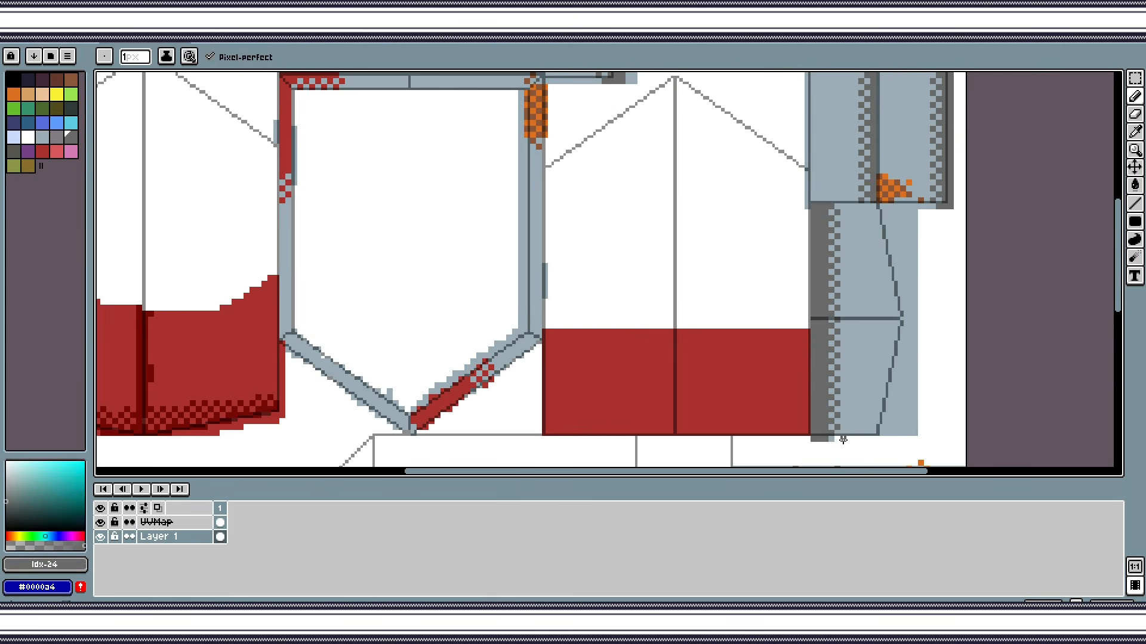
Fill the interior of the pentagonal rim blue-grey and save the texture.
scroll(835, 418, "down", 3)
scroll(886, 317, "up", 4)
left_click_drag(886, 317, 744, 448)
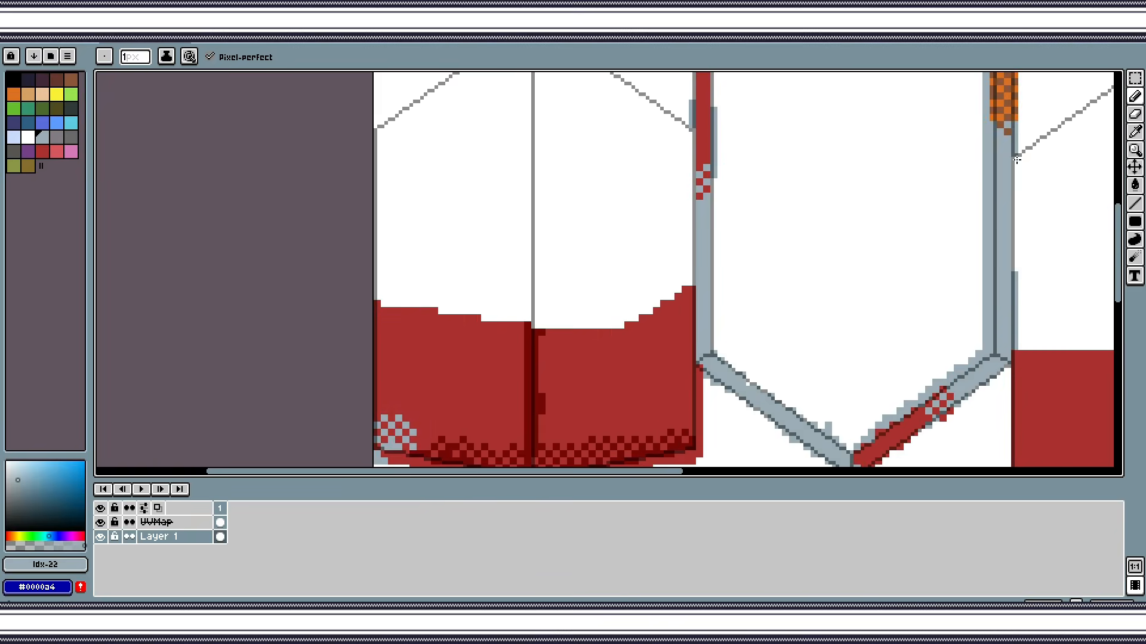
scroll(588, 299, "down", 3)
left_click(11, 38)
left_click(25, 79)
scroll(418, 454, "down", 1)
Paint tall red rectangles on the right part of the lower left panel and of the lower middle panel.
left_click(1135, 221)
left_click(42, 152)
left_click_drag(656, 280, 709, 388)
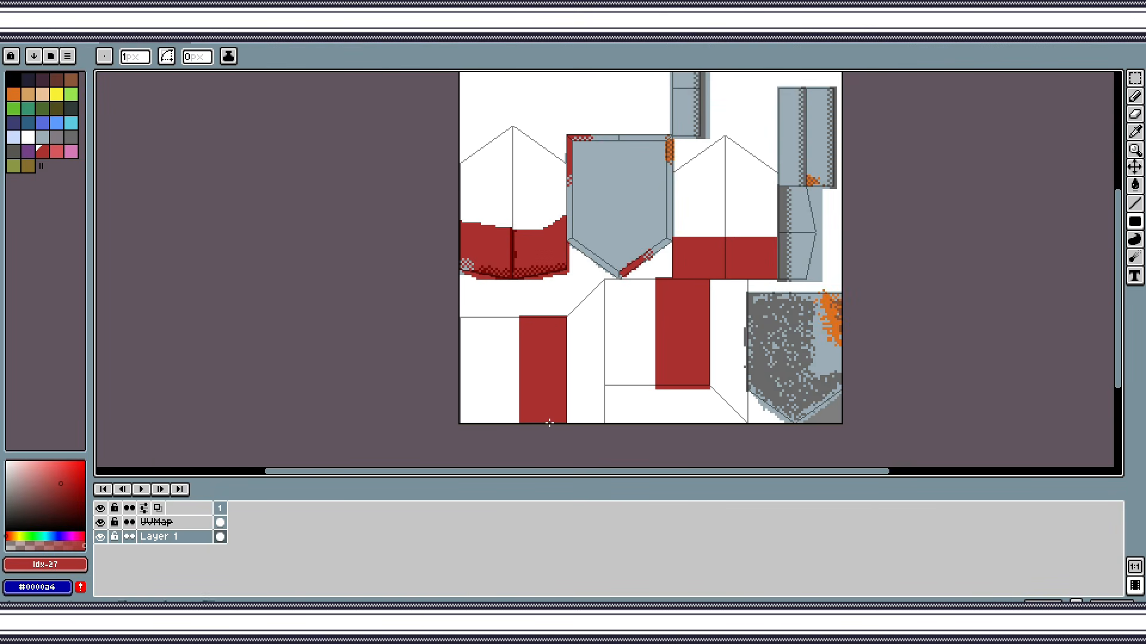
scroll(711, 421, "up", 2)
left_click_drag(710, 343, 668, 460)
Add dark red bands to the upper half of the right red block and the left side of both tall red rectangles.
key("i")
left_click(363, 319)
left_click(1135, 222)
left_click_drag(612, 263, 770, 296)
scroll(654, 218, "up", 1)
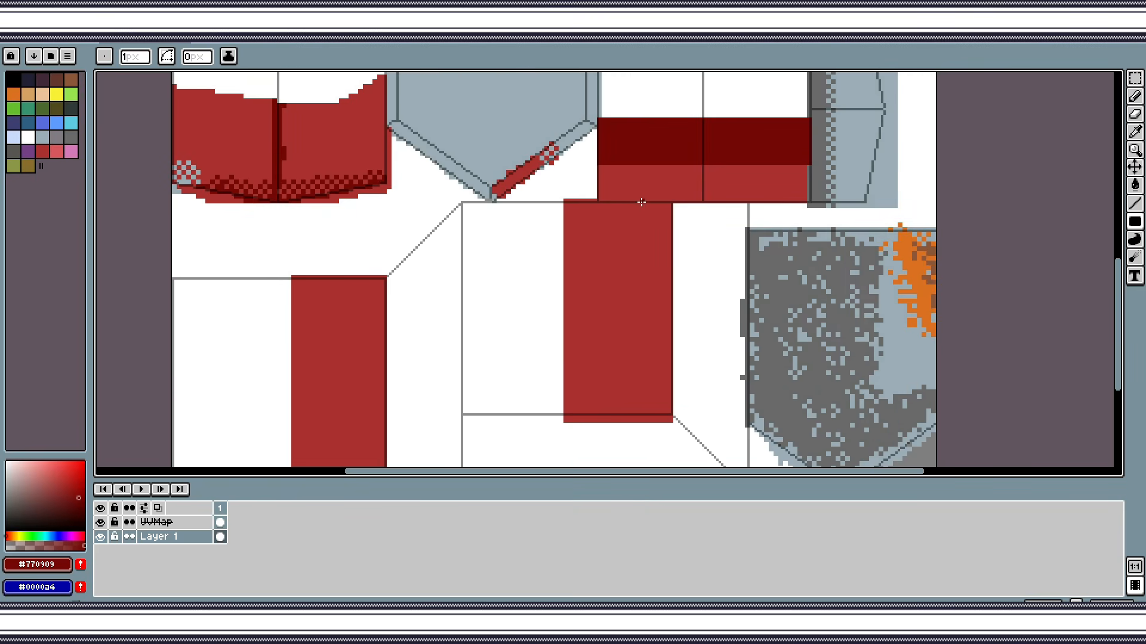
left_click_drag(566, 201, 599, 426)
scroll(499, 388, "down", 1)
left_click_drag(293, 238, 346, 449)
Spray speckles along the borders between dark and light red on the two tall rectangles and the right red block.
left_click(656, 203)
left_click(1134, 96)
left_click_drag(600, 170, 600, 379)
left_click_drag(349, 239, 343, 445)
left_click_drag(602, 122, 802, 122)
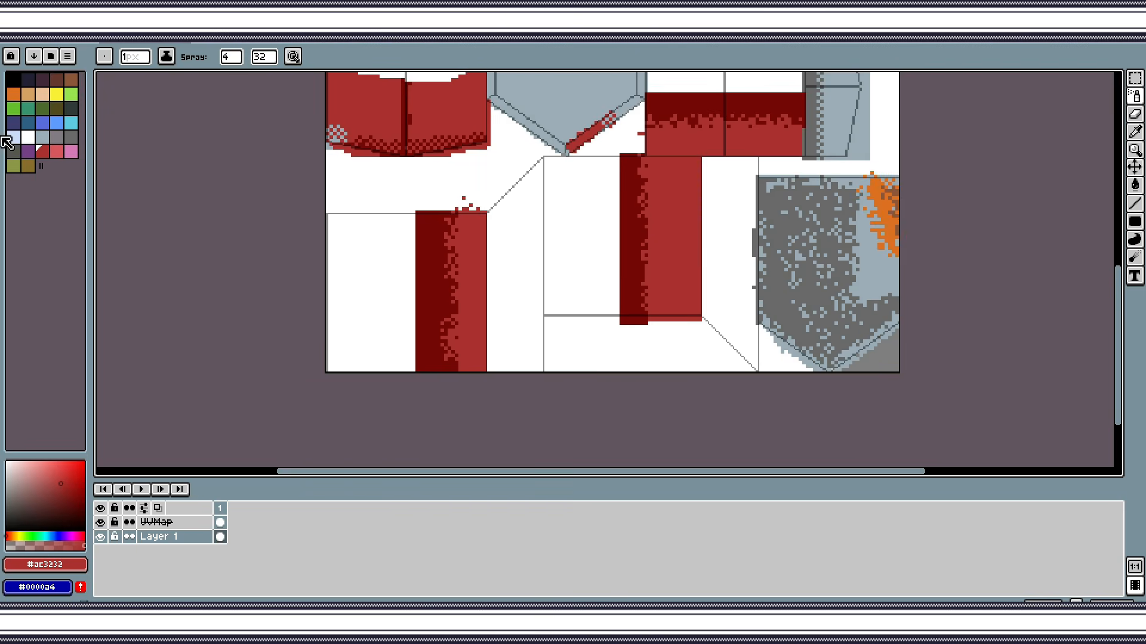
Fill the texture's blank white areas with a warm off-white and export the texture again for Blender.
left_click(10, 470)
left_click(1135, 185)
left_click(572, 210)
left_click(13, 27)
left_click(227, 188)
key("alt+Tab")
key("alt+Tab")
scroll(596, 411, "up", 1)
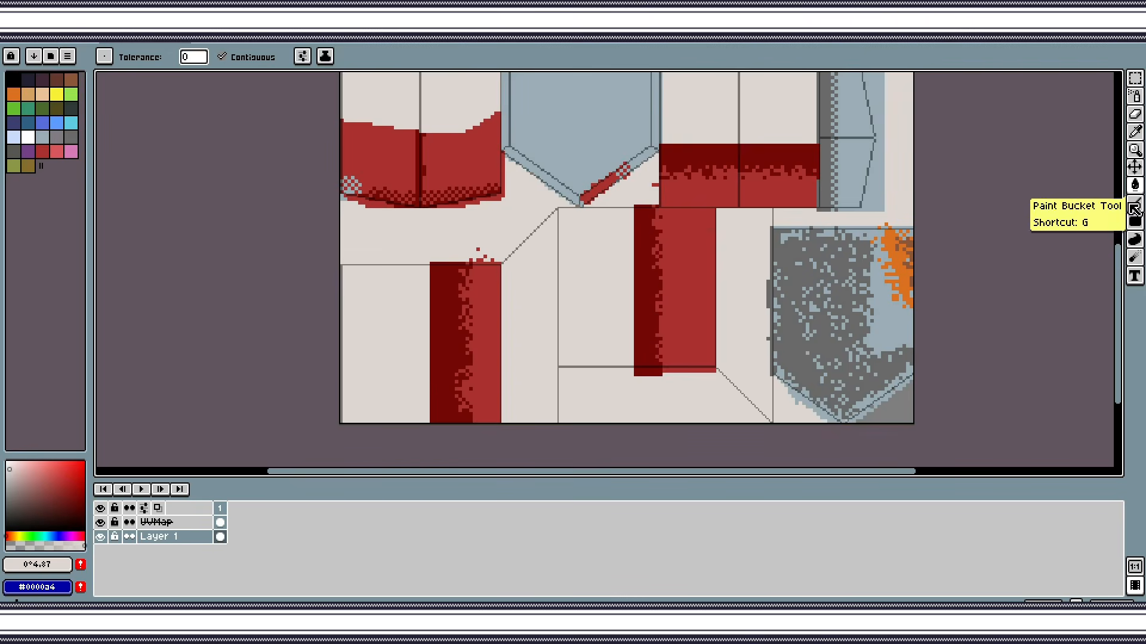
Cover the two tall red rectangles with off-white and repaint them along the left edges of their panels.
left_click(1135, 222)
left_click_drag(719, 382, 634, 205)
left_click_drag(624, 367, 624, 367)
left_click_drag(342, 263, 425, 422)
left_click(439, 245, "alt")
left_click_drag(438, 245, 511, 422)
mouse_move(706, 202)
left_mouse_down()
mouse_move(678, 391)
mouse_move(694, 196)
left_mouse_up()
Paint dark red bands along the left side of both tall red rectangles and dither their inner edges with red.
left_click(674, 149, "alt")
left_click_drag(545, 200, 581, 361)
left_click_drag(330, 257, 366, 416)
left_click(1135, 96)
left_click(1099, 96)
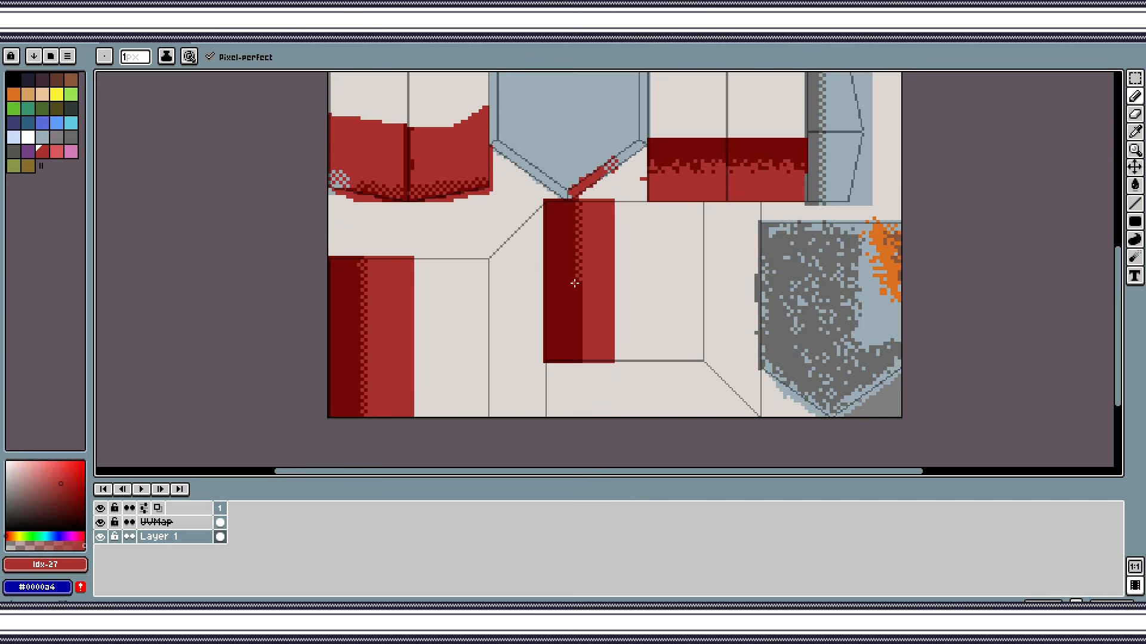
key("ctrl+z")
left_click_drag(577, 287, 578, 308)
Draw small blue-grey paint chips near the upper left corners of the two tall red rectangles.
left_click(547, 208, "alt")
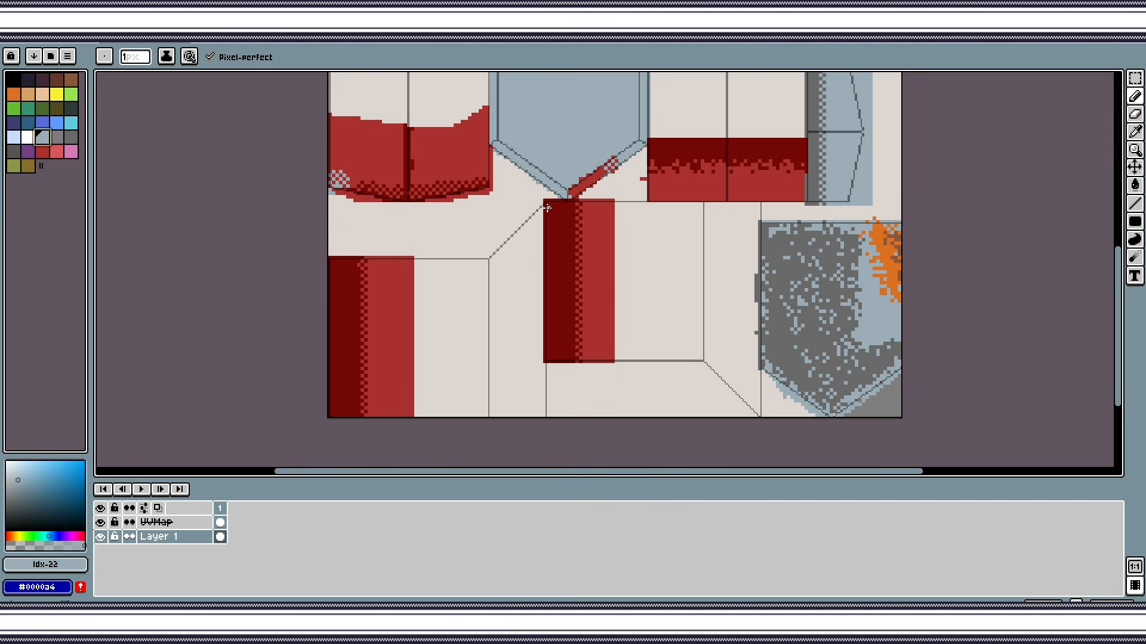
left_click(13, 43)
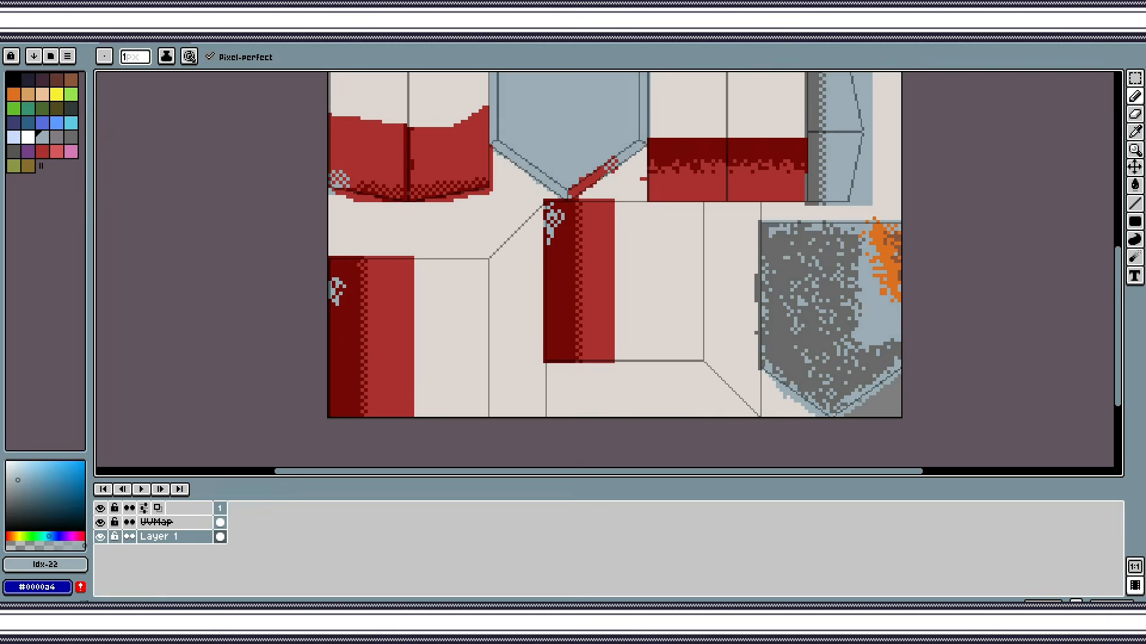
scroll(626, 396, "up", 3)
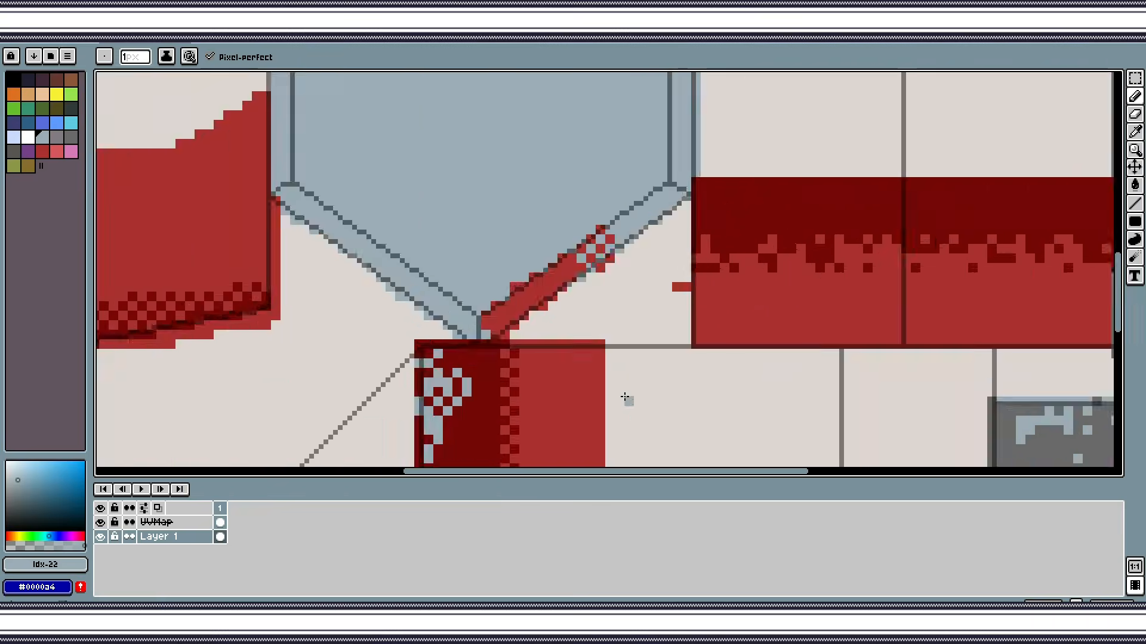
Paint over the dark bands and blue-grey chips on both tall rectangles with plain red.
left_click_drag(621, 268, 705, 197)
scroll(629, 262, "down", 3)
left_click_drag(618, 181, 620, 131)
left_click(1135, 222)
left_click(591, 238, "alt")
left_click_drag(521, 146, 569, 361)
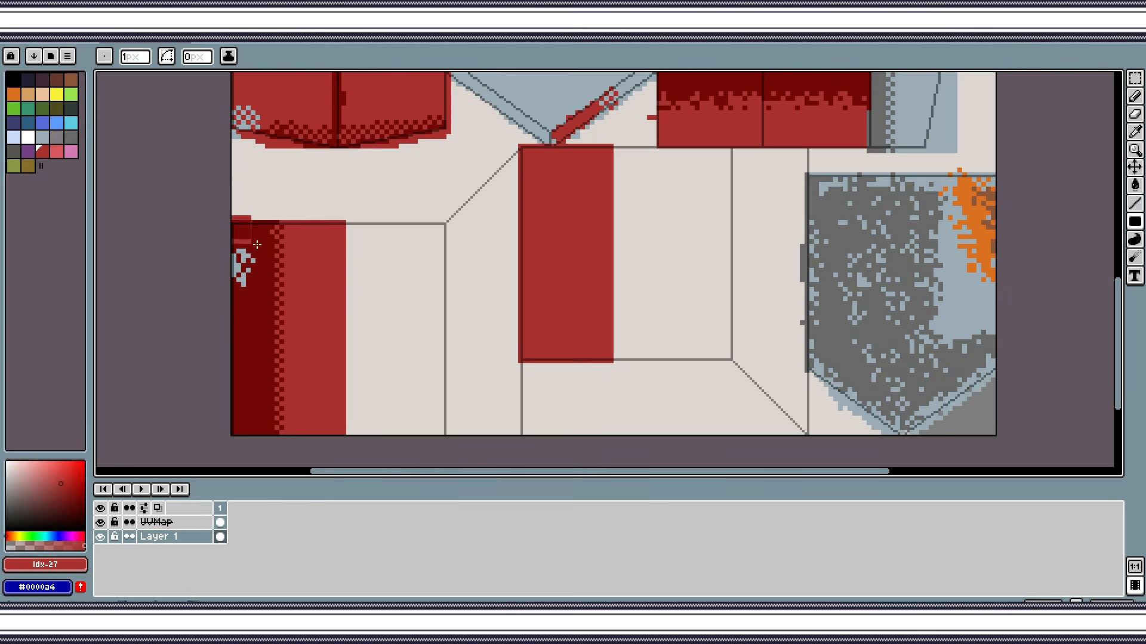
left_click_drag(234, 218, 287, 433)
Paint dark red bands along the right edges of both tall red rectangles and dither their inner sides.
left_click(1135, 97)
left_click(1135, 221)
left_click_drag(592, 146, 611, 361)
left_click_drag(306, 222, 343, 433)
left_click(566, 269, "alt")
left_click(1135, 96)
left_click_drag(596, 151, 594, 189)
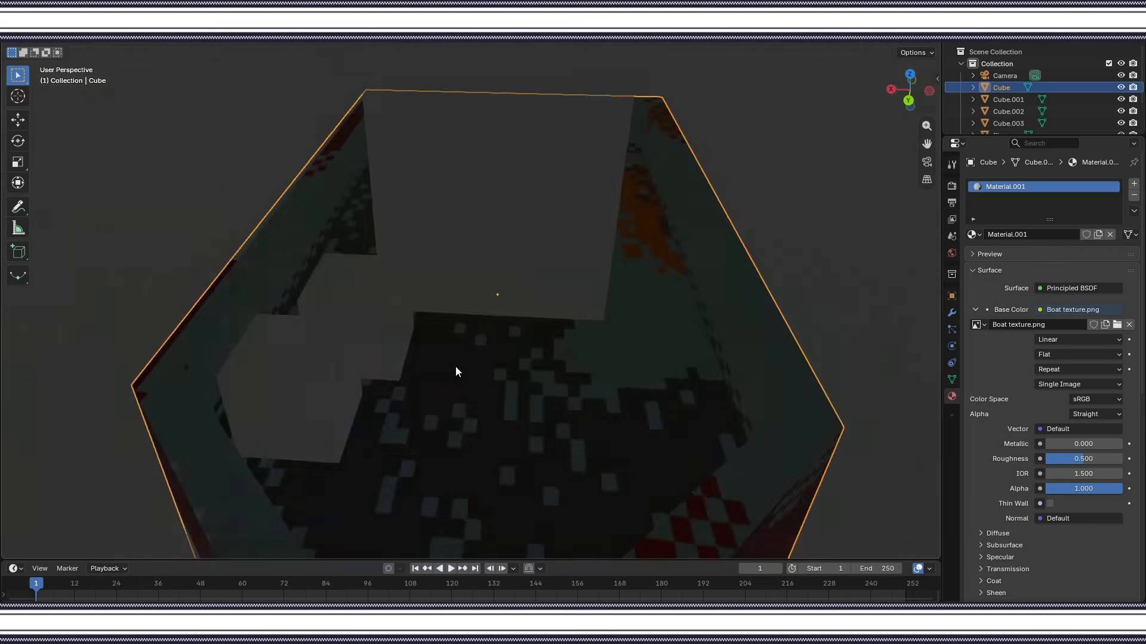
Inspect the boat's outer hull in Blender from below and from the side to check the red paint.
left_click_drag(456, 367, 648, 355)
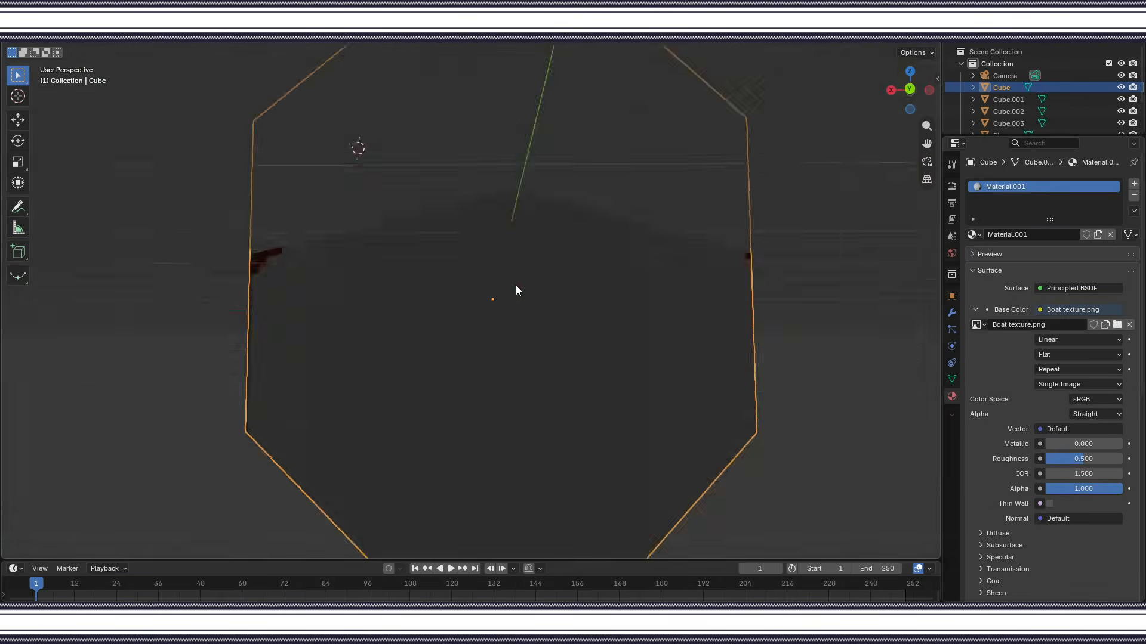
scroll(515, 286, "down", 3)
scroll(470, 310, "down", 3)
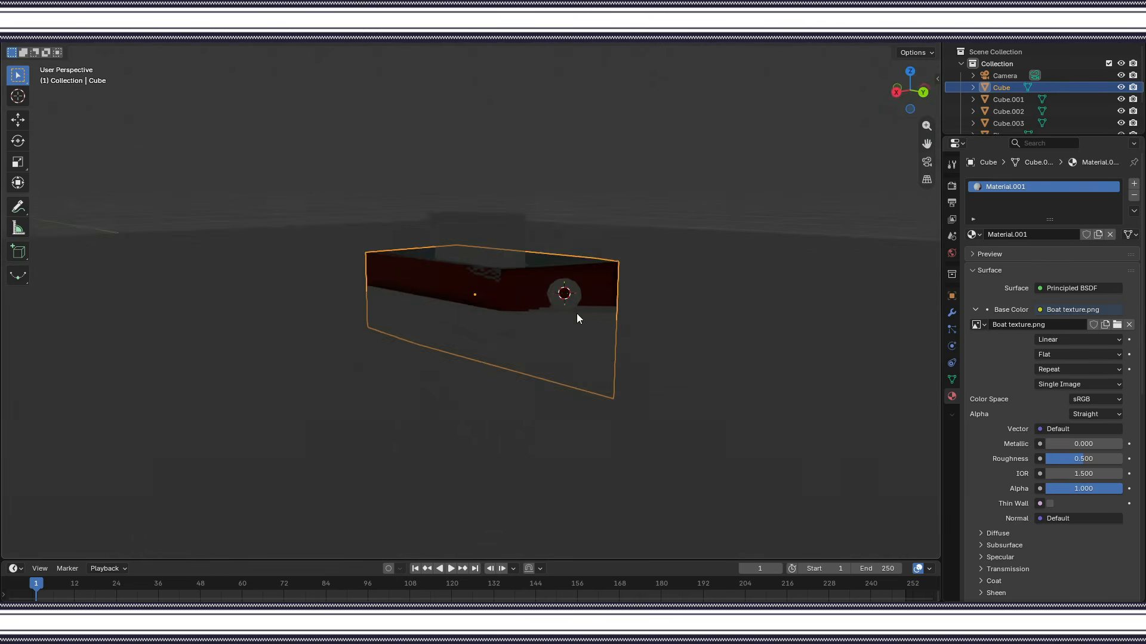
left_click_drag(578, 320, 917, 142)
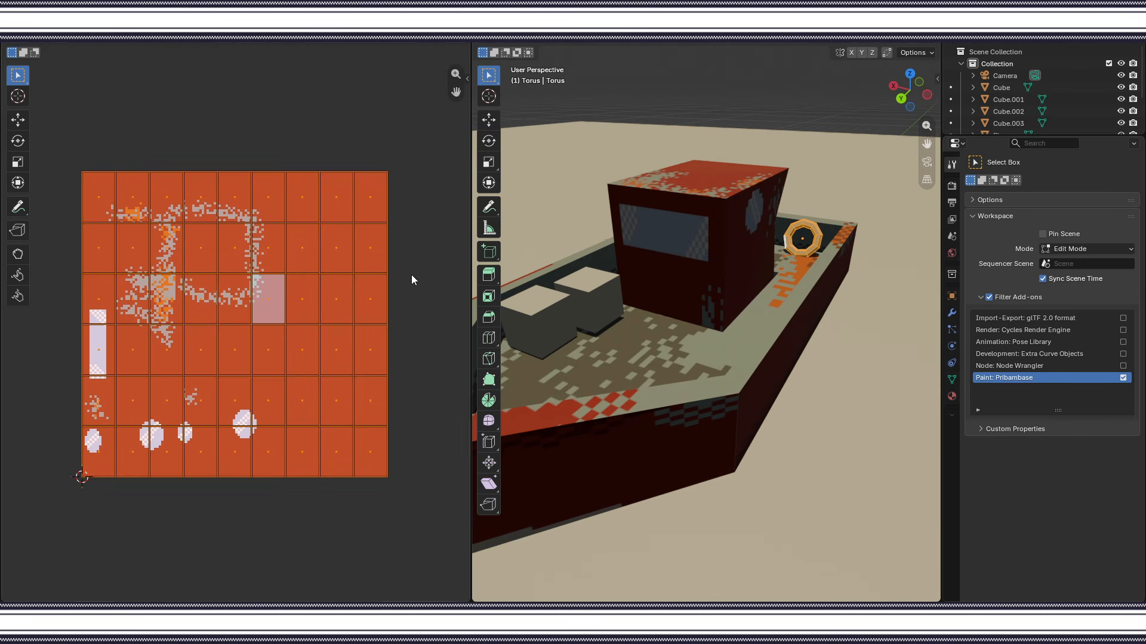
Unwrap the lifebuoy torus with Smart UV Project and frame it in the view.
key("u")
left_click(835, 366)
key("KP_Decimal")
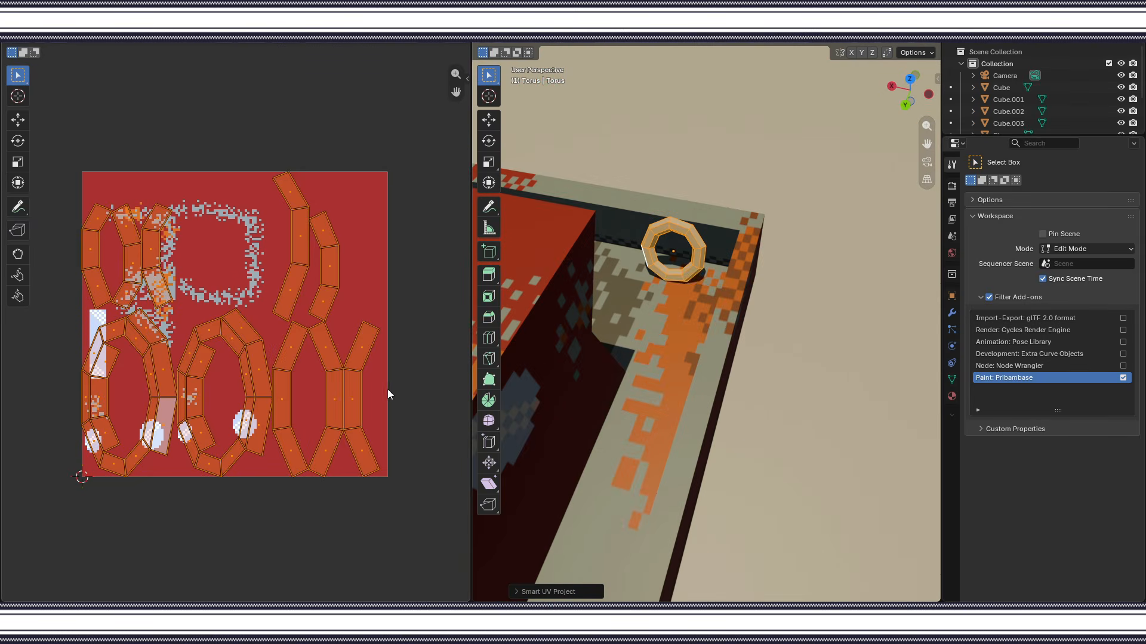
Clear the selection and pick a few individual faces on the lifebuoy ring.
left_click(388, 391)
left_click(157, 300)
left_click(649, 339)
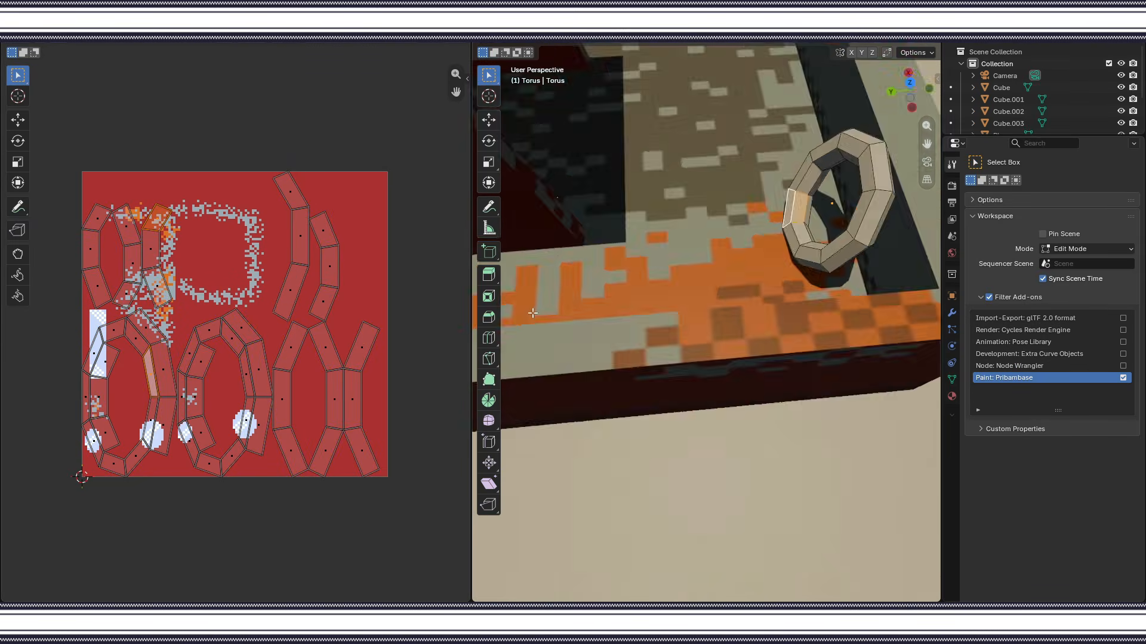
left_click(644, 352, "shift")
Create a new sprite for the lifebuoy named "Life perserver".
key("F3")
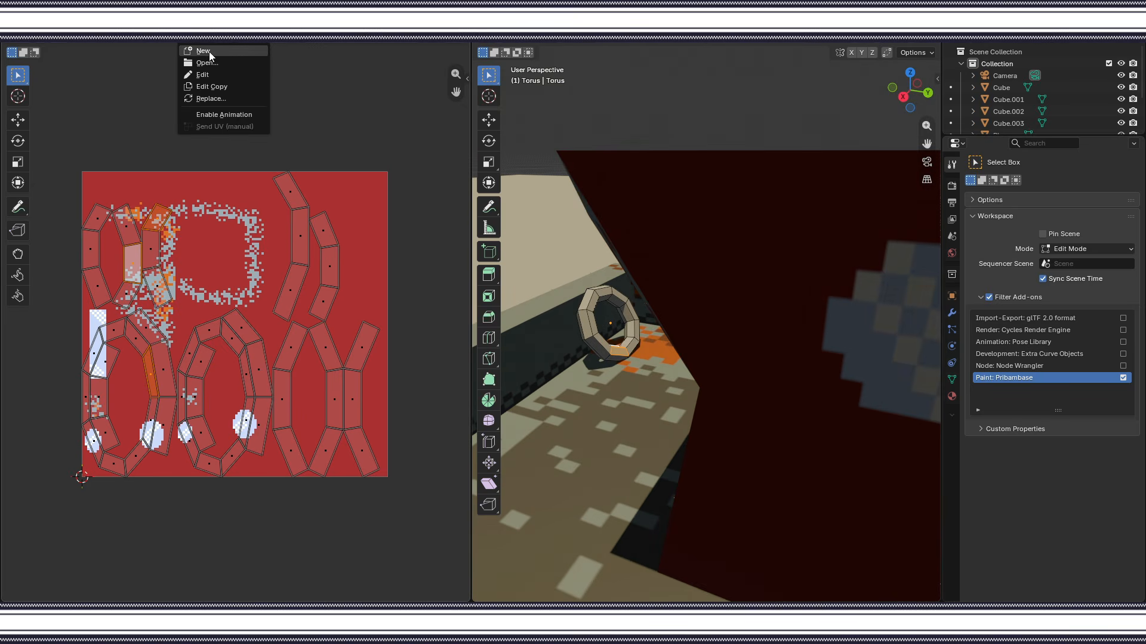
key("Return")
type("Life perser")
key("Return")
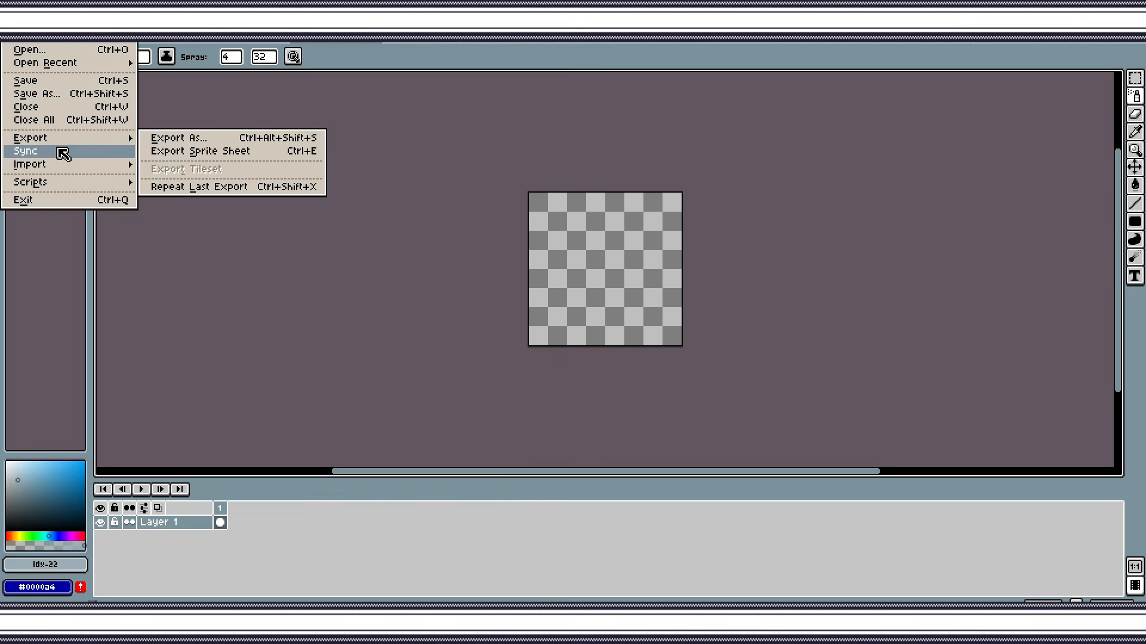
Sync the white-filled new sprite with Blender and send it the lifebuoy's UV layout.
left_click(62, 153)
left_click(220, 126)
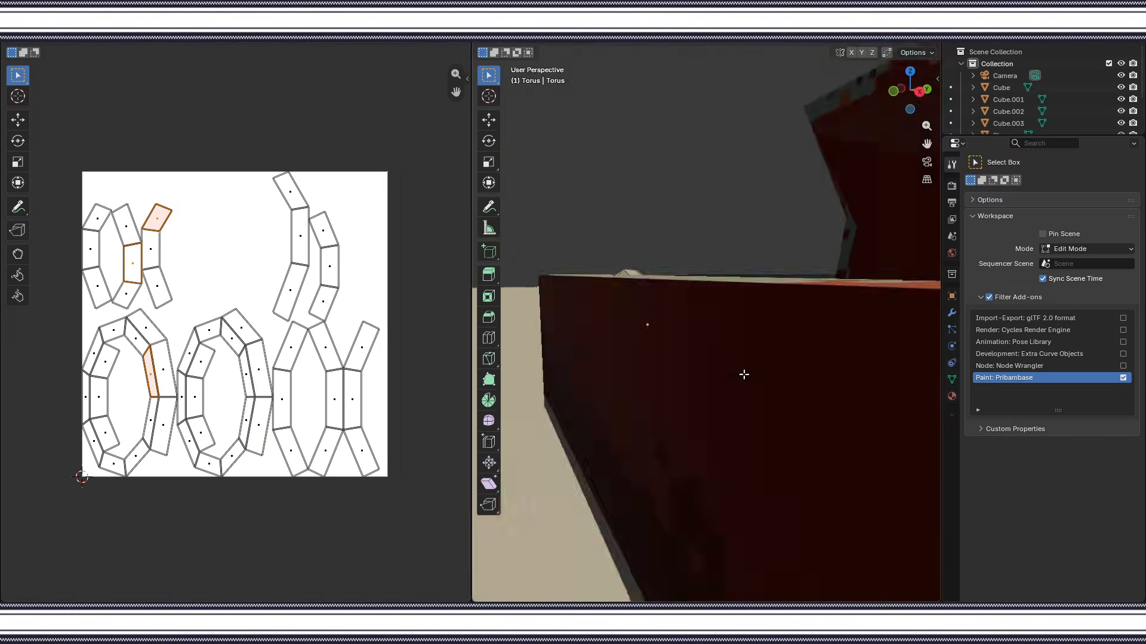
Start a new face selection on the lifebuoy with all sides of the ring's top segment.
left_click(723, 185, "shift")
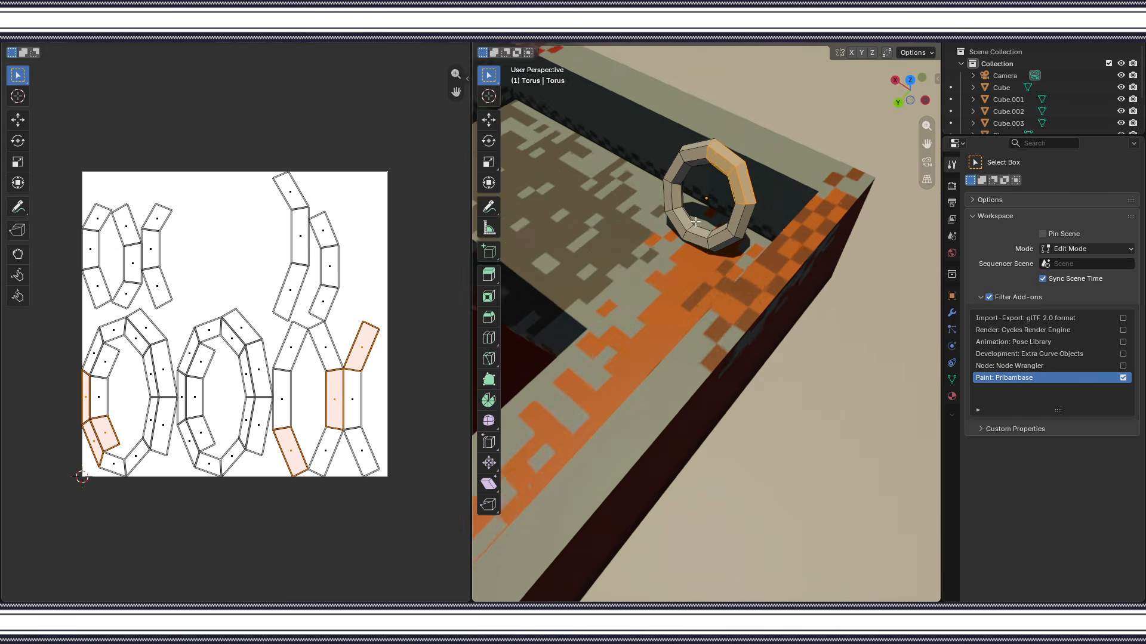
left_click(622, 232)
left_click(757, 421, "shift")
left_click(756, 442, "shift")
left_click(657, 358, "shift")
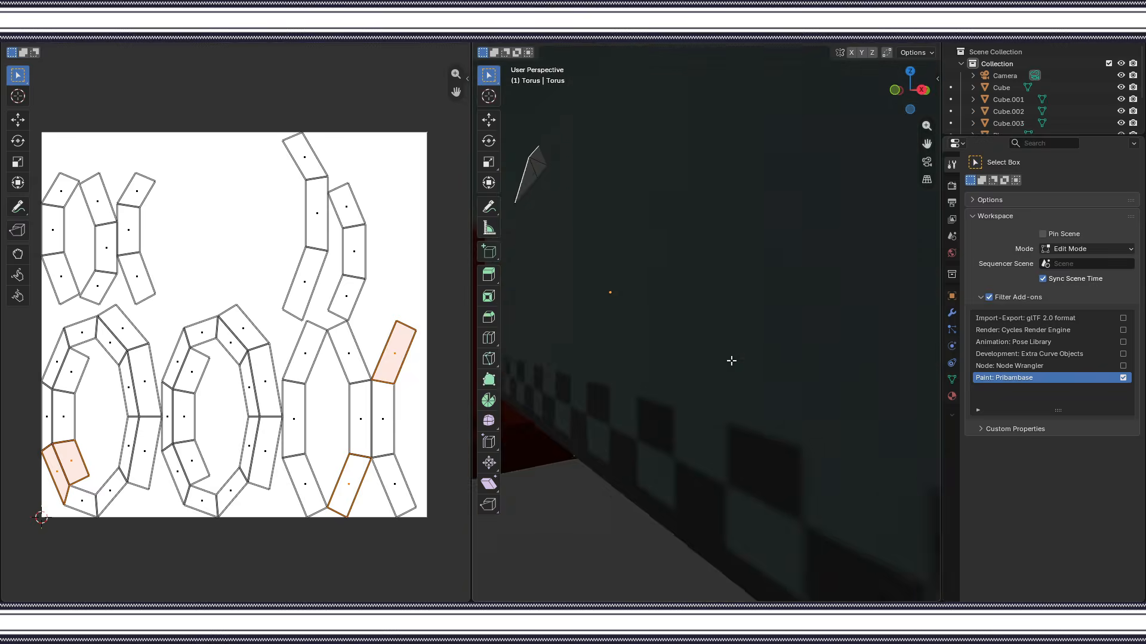
left_click(729, 296, "shift")
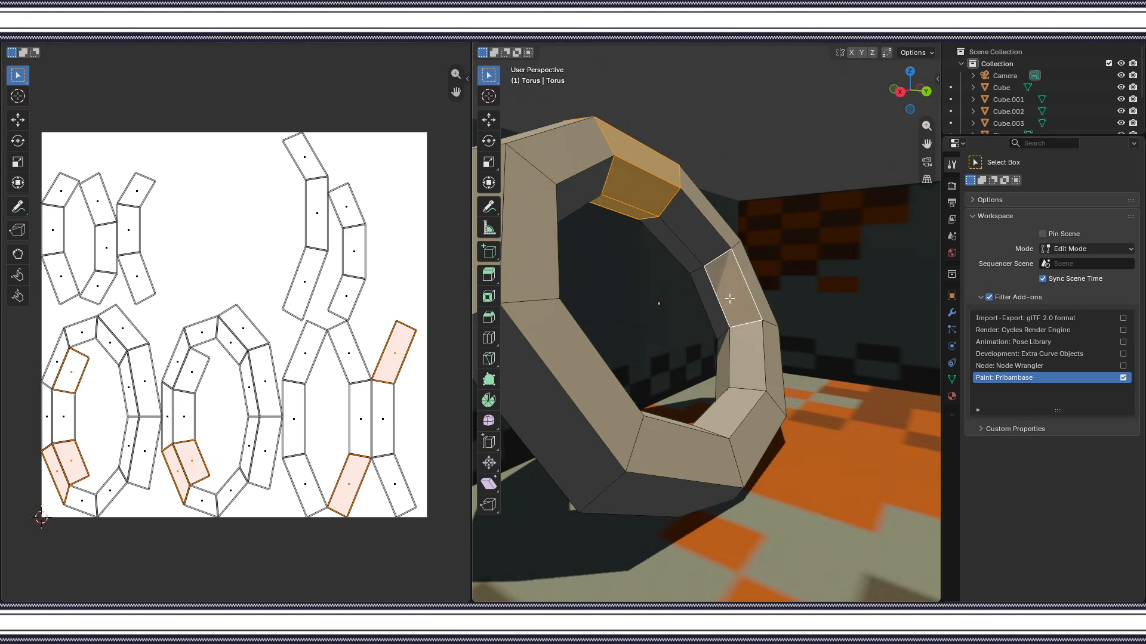
Add the faces of a side segment and the lower segments of the lifebuoy ring to the selection.
left_click(735, 329, "shift")
left_click(727, 307, "shift")
left_click(714, 425, "shift")
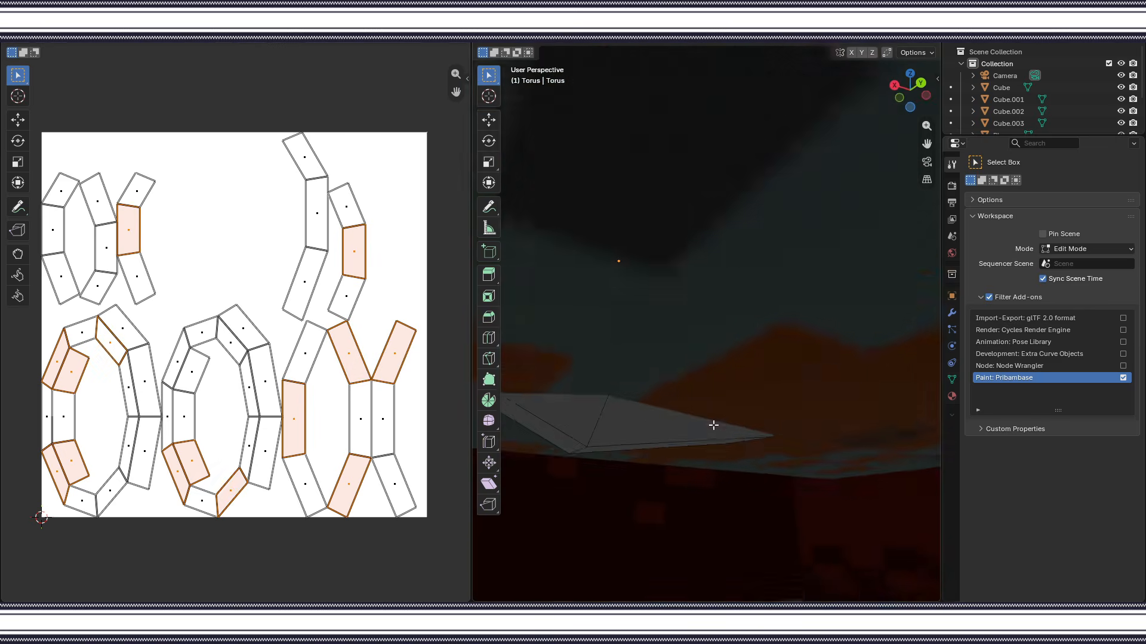
left_click(803, 346, "shift")
left_click(756, 436, "shift")
left_click(549, 424, "shift")
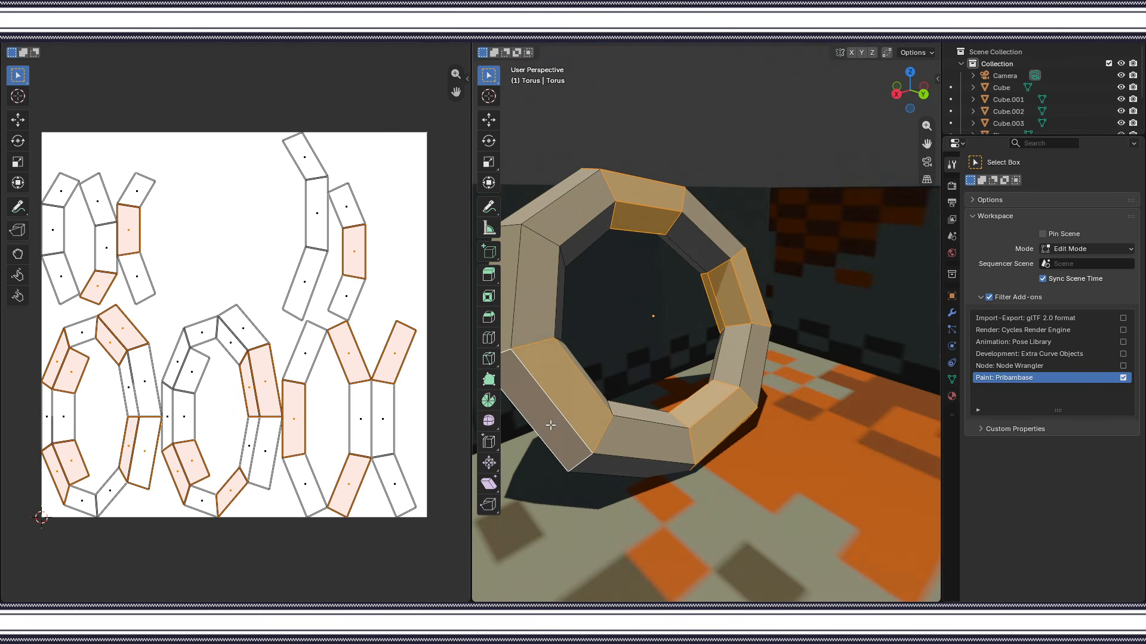
Add the remaining faces of the lifebuoy's alternating segments to the selection and move the Blender window aside to reveal Aseprite.
left_click(537, 405, "shift")
left_click(833, 274, "shift")
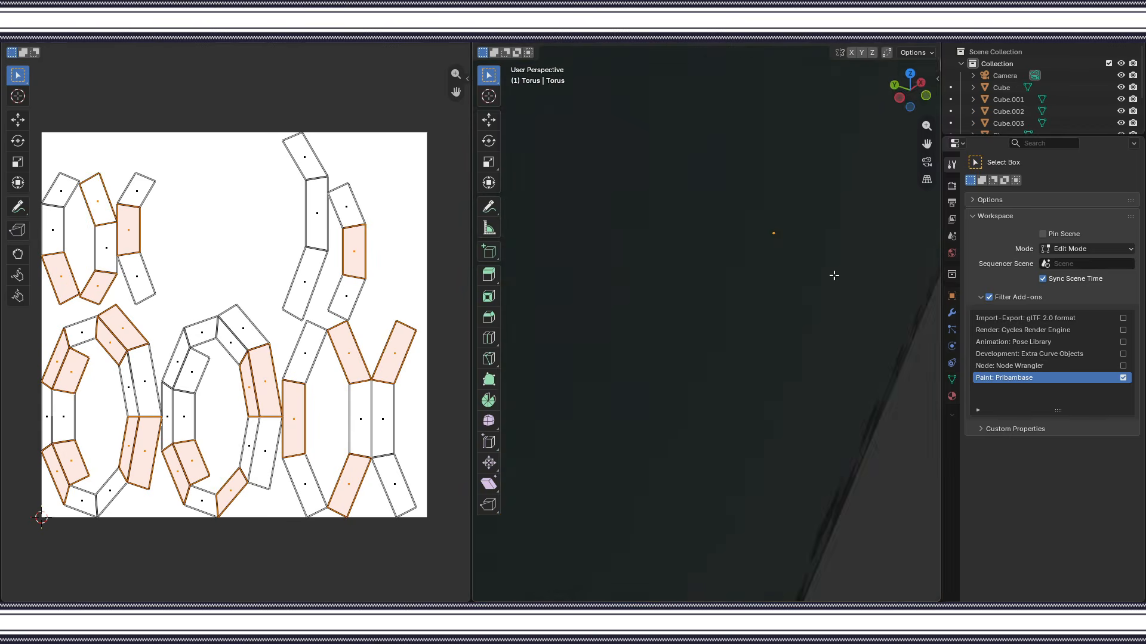
left_click(885, 360, "shift")
left_click(711, 395, "shift")
scroll(671, 408, "down", 6)
left_click_drag(671, 408, 616, 473)
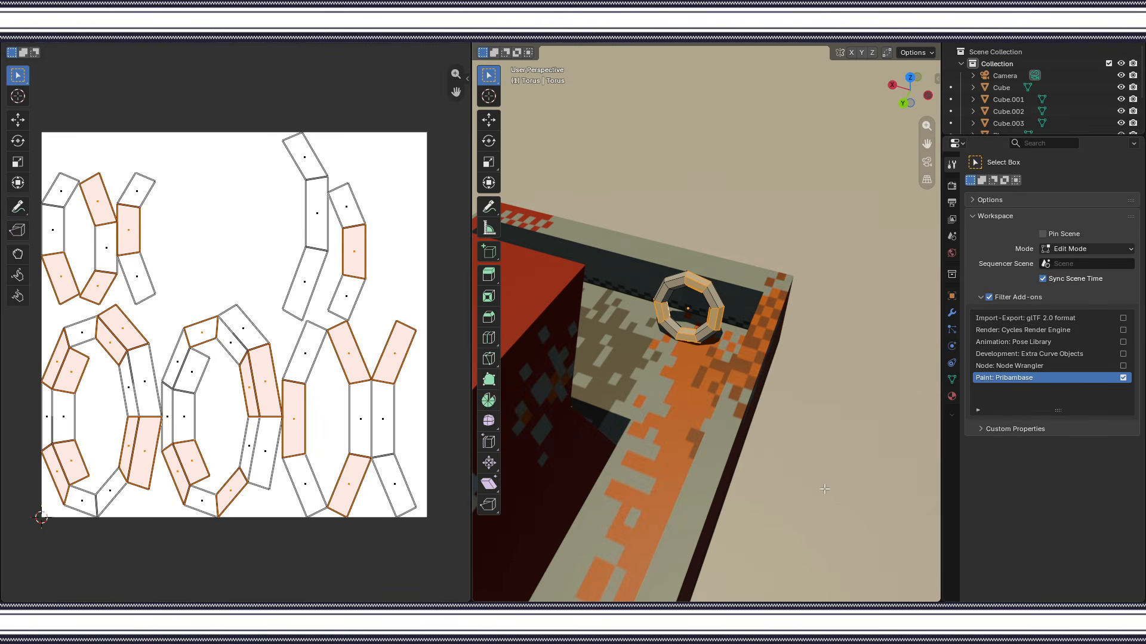
left_click_drag(1035, 8, 910, 112)
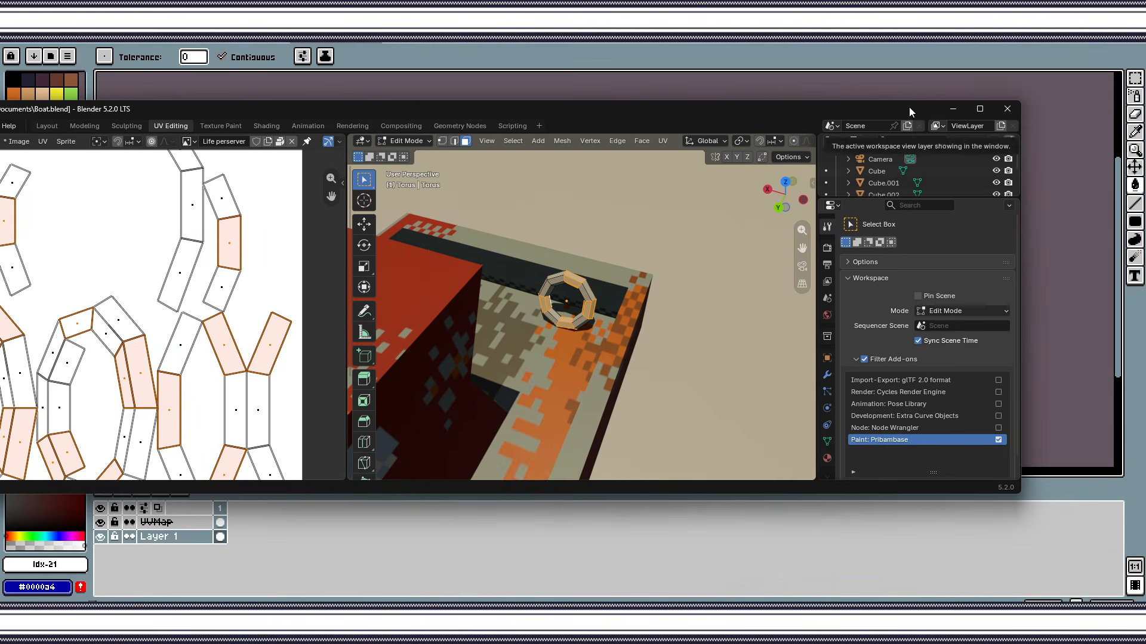
Shrink and reposition the Blender and Aseprite windows so the lifebuoy's UV editor sits beside the Life perserver sprite.
left_click_drag(1021, 217, 293, 219)
left_click_drag(179, 108, 473, 122)
left_click_drag(345, 282, 494, 275)
left_click_drag(358, 264, 381, 253)
scroll(381, 254, "down", 2)
left_click_drag(433, 121, 261, 101)
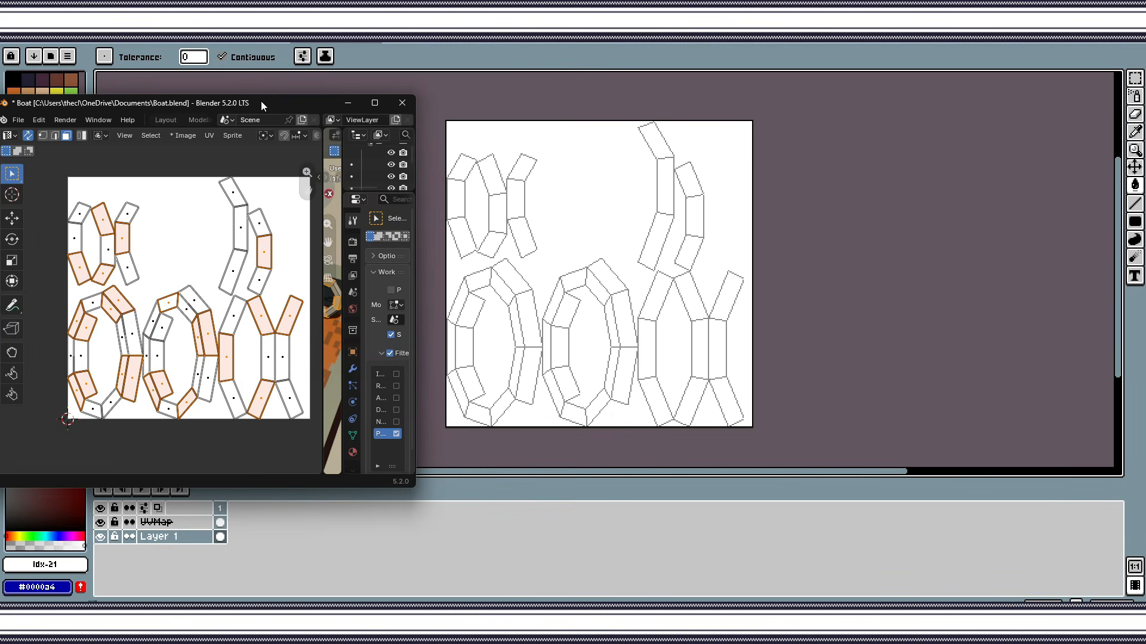
left_click_drag(418, 7, 614, 39)
left_click_drag(944, 486, 800, 486)
Paint the upper-left face of the second large lifebuoy UV island solid dark red with the Pencil.
left_click(376, 186)
scroll(753, 365, "up", 2)
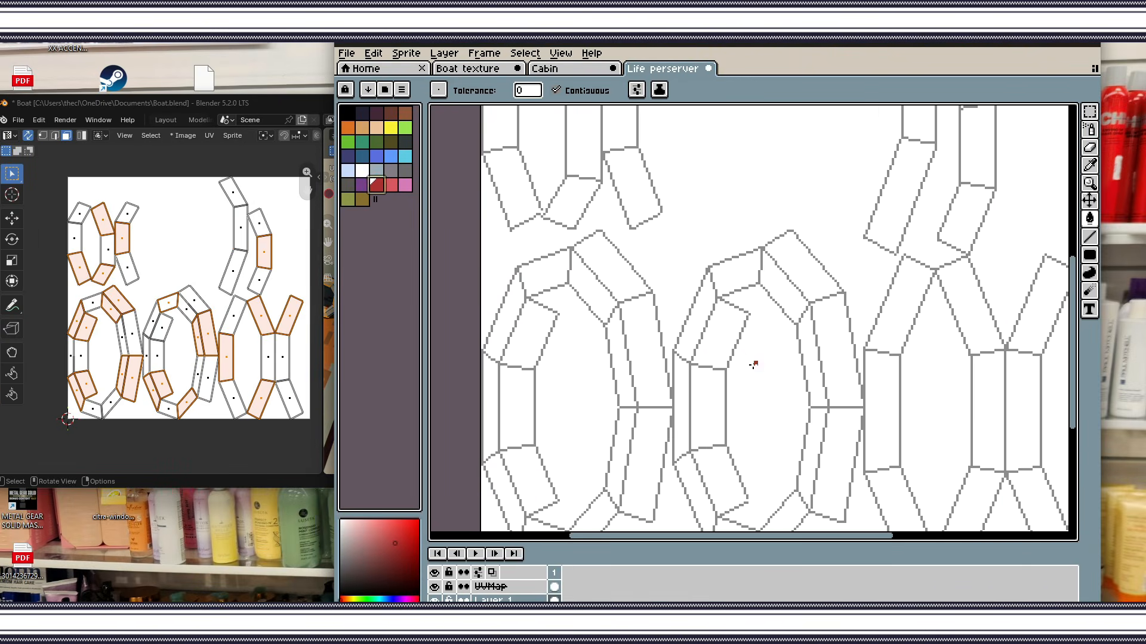
left_click(607, 327)
key("ctrl+z")
key("w")
key("b")
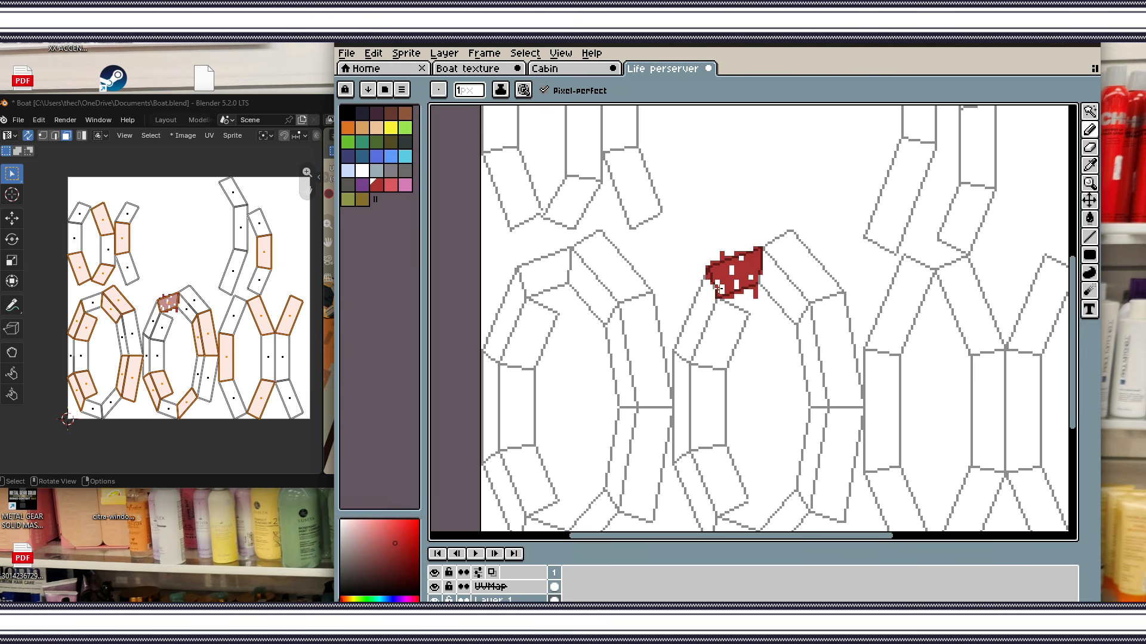
left_click_drag(719, 295, 719, 302)
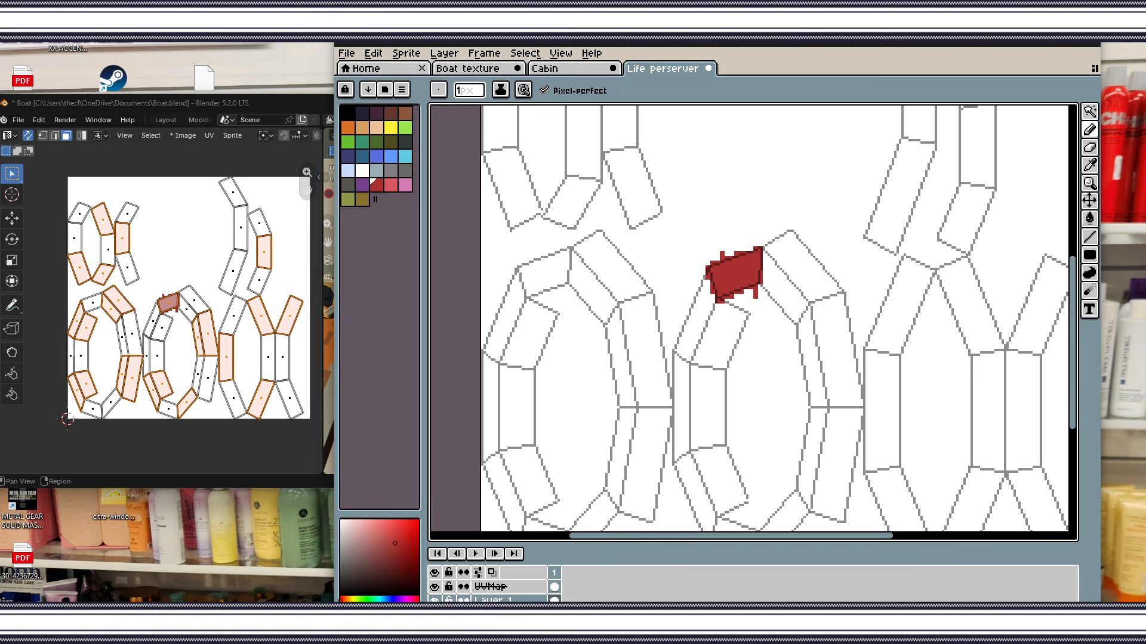
Outline the two highlighted upper faces of the small UV islands at the canvas's upper left in dark red and fill them.
left_click_drag(563, 210, 628, 438)
left_click_drag(634, 334, 669, 326)
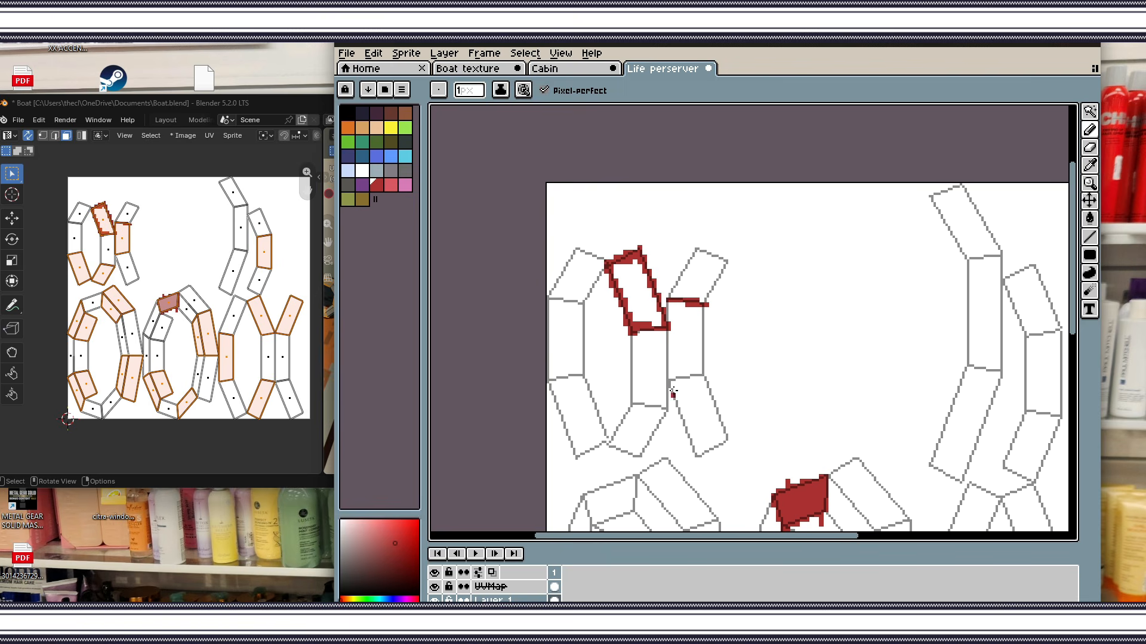
key("g")
left_click(686, 343)
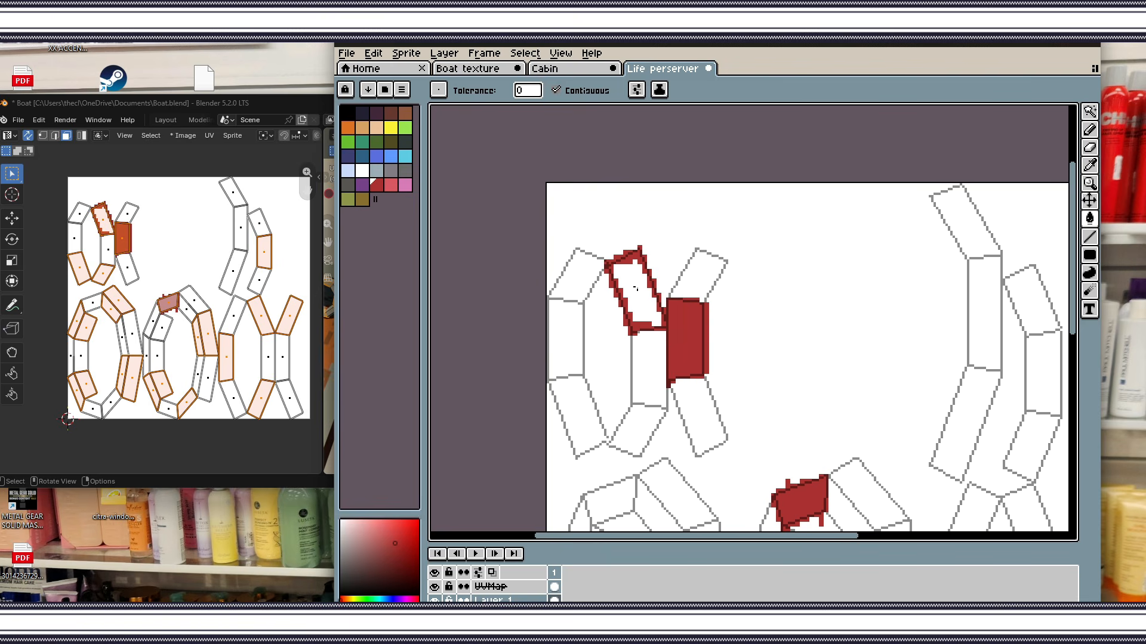
left_click(636, 288)
Cover the lower highlighted faces of the upper-left small islands with filled dark red rectangles and touch up their edges with the Pencil.
key("u")
left_click_drag(548, 399, 616, 457)
left_click_drag(621, 411, 664, 457)
left_click(1093, 130)
scroll(566, 388, "up", 1)
left_click_drag(545, 380, 562, 372)
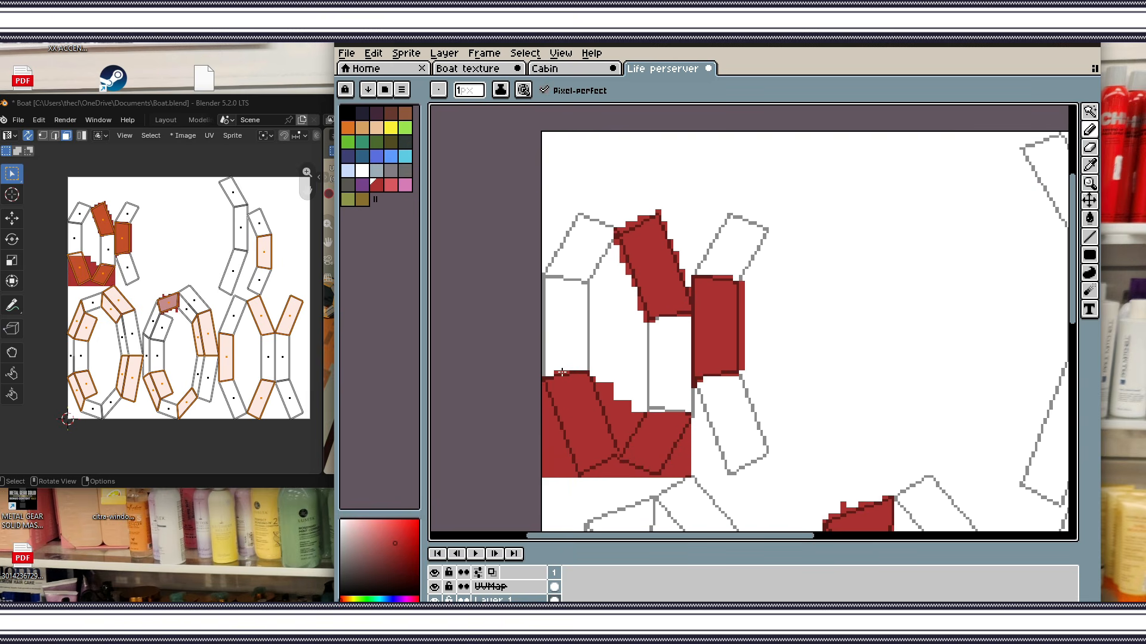
Draw filled dark red rectangles over the V-shaped face pair and the upper-right island's middle face, touching up the latter's top edge.
scroll(649, 405, "down", 2)
left_click(1089, 255)
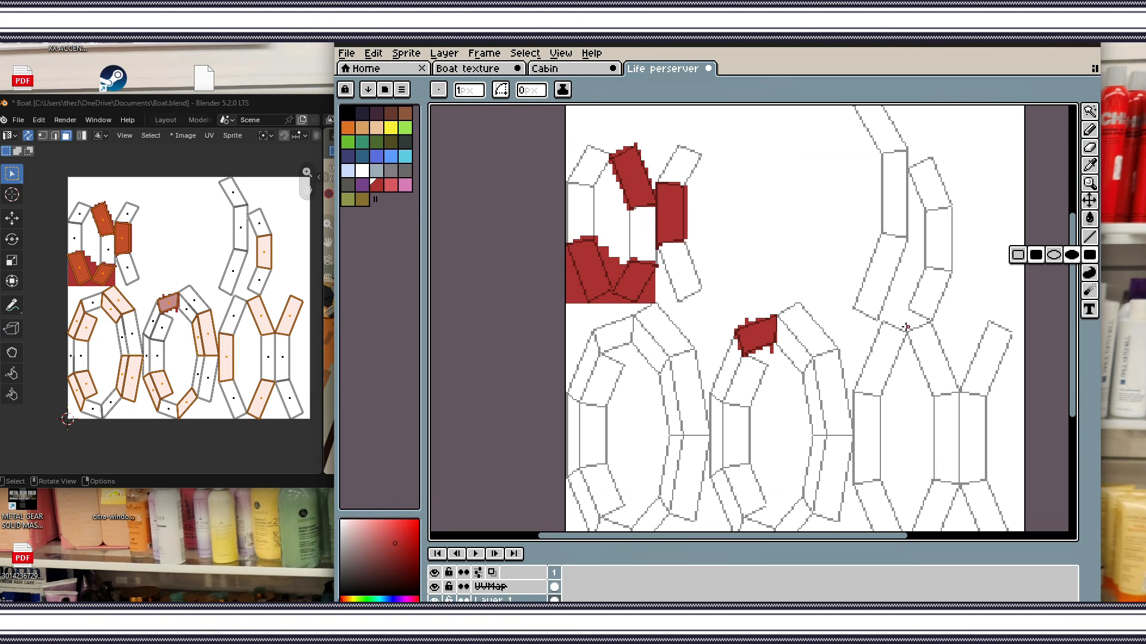
left_click_drag(907, 325, 1020, 392)
left_click_drag(914, 212, 980, 269)
left_click(1090, 130)
scroll(949, 212, "up", 4)
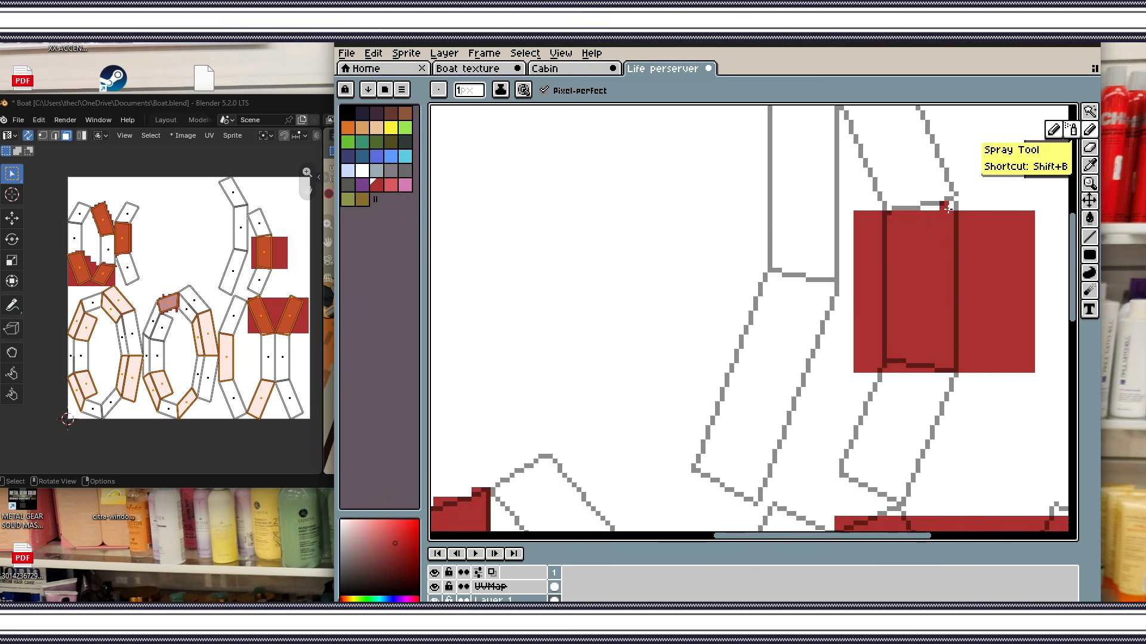
left_click_drag(945, 204, 950, 210)
scroll(880, 210, "down", 2)
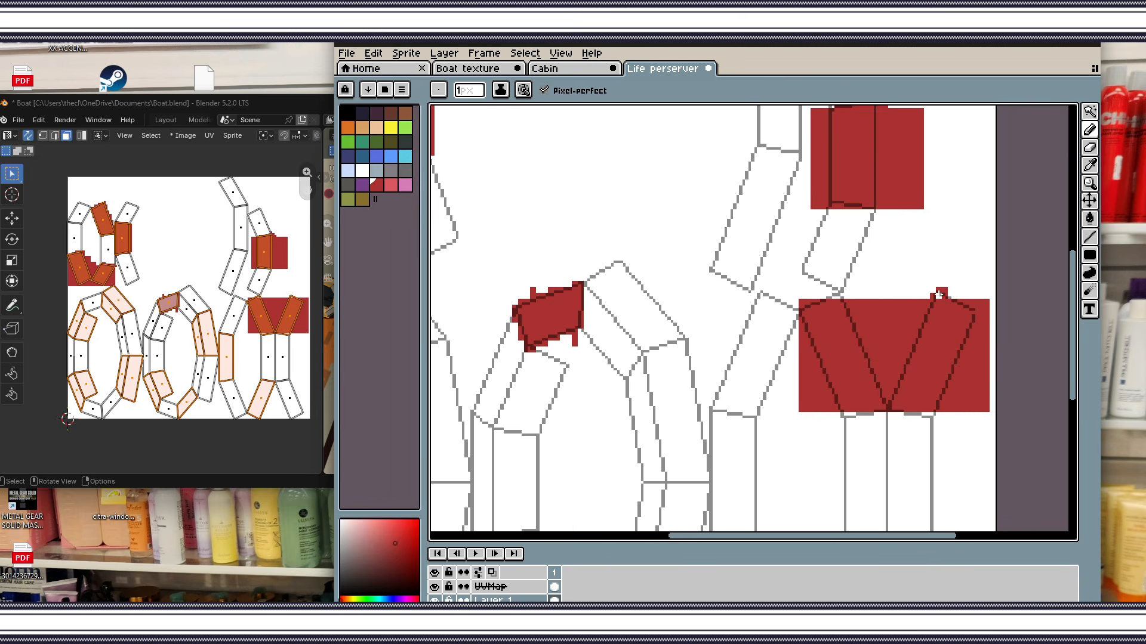
Touch up the uncovered corners and edges of the V-shaped face pair with dark red pixels.
left_click(846, 292)
scroll(842, 322, "up", 2)
left_click_drag(801, 308, 846, 306)
left_click(807, 312)
scroll(898, 179, "down", 2)
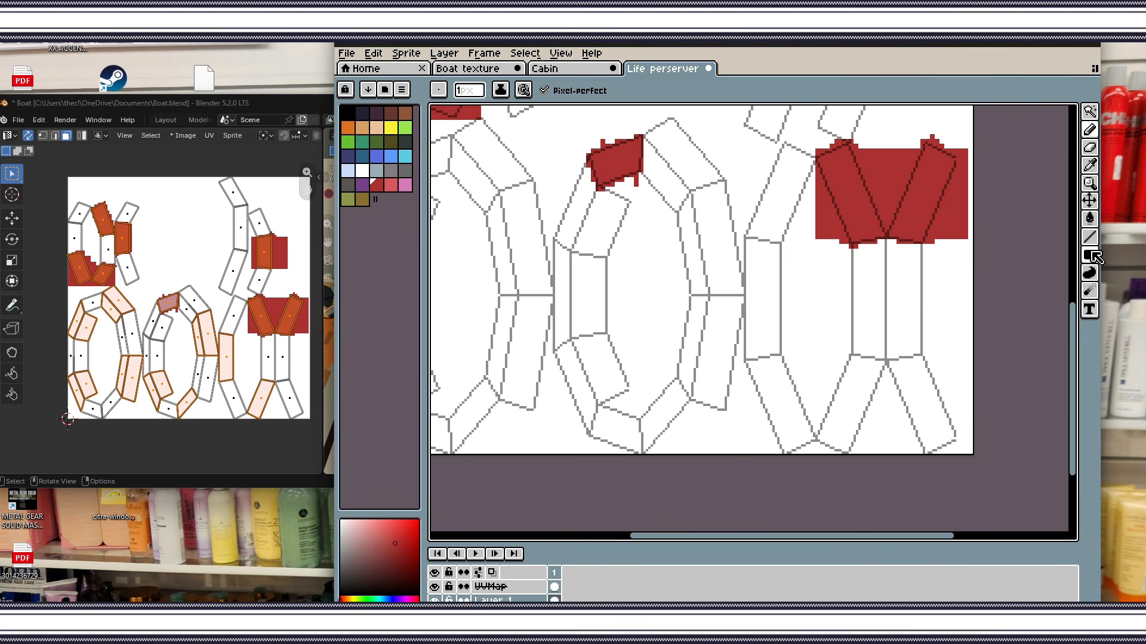
Cover the right island group's tall left face with a filled dark red rectangle and touch up its ends.
left_click(1089, 255)
left_click_drag(748, 242, 794, 356)
left_click(1090, 131)
scroll(738, 272, "up", 1)
left_click_drag(756, 226, 764, 226)
left_click_drag(756, 406, 765, 405)
Outline the slanted face at the bottom of the right island group in dark red and fill it.
left_click_drag(836, 397, 769, 205)
mouse_move(840, 209)
left_mouse_down()
mouse_move(893, 221)
mouse_move(875, 261)
mouse_move(891, 243)
left_mouse_up()
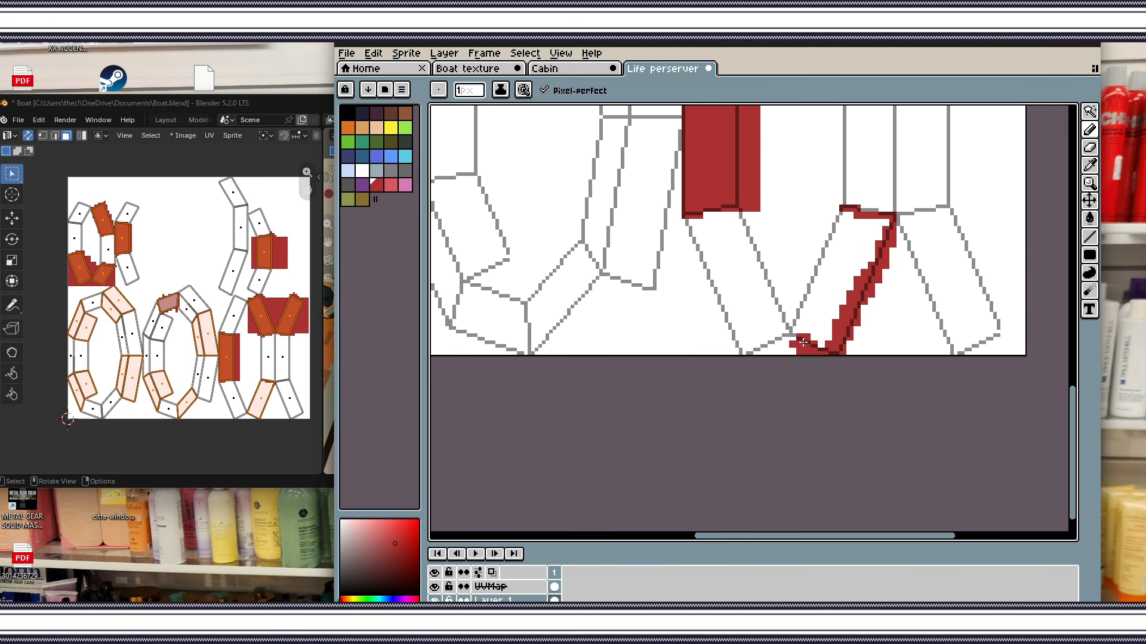
left_click(1089, 219)
left_click(845, 275)
left_click(1090, 130)
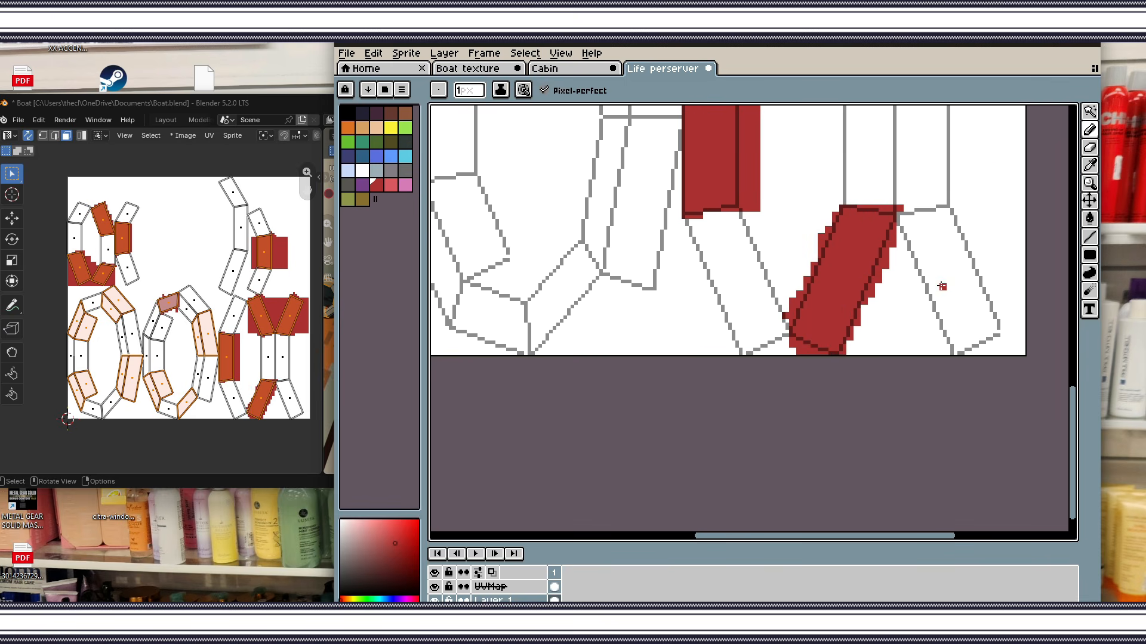
Hide and reshow the UVMap layer to check the red painting, and make Layer 1 the active layer.
scroll(941, 286, "down", 4)
left_click(435, 587)
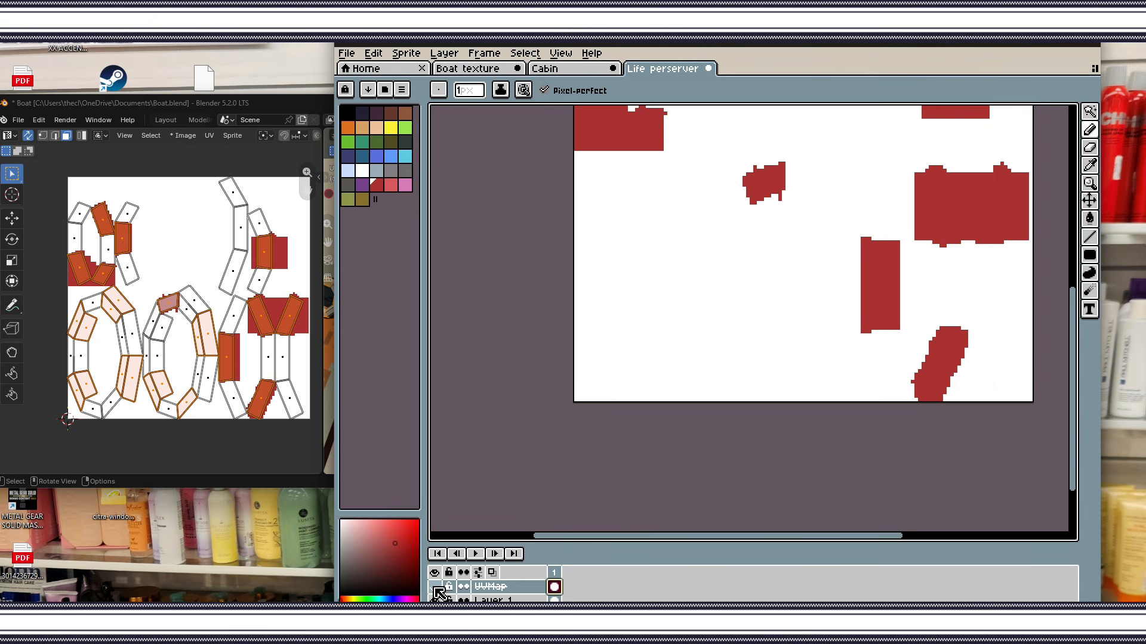
left_click(435, 588)
left_click(1090, 111)
scroll(692, 269, "up", 1)
left_click(554, 600)
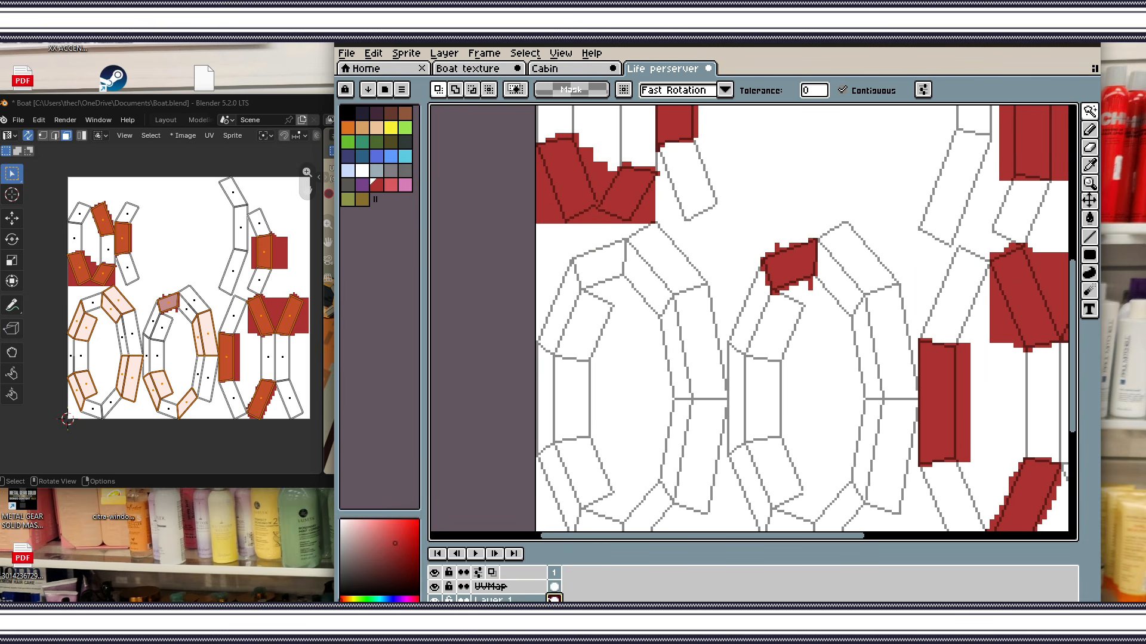
left_click(507, 587)
left_click(507, 601)
left_click(663, 270)
scroll(664, 270, "down", 1)
key("ctrl+z")
scroll(698, 424, "down", 1)
Draw filled dark red rectangles over the top, lower-left and lower-right highlighted segments of the first large lifebuoy island.
left_click(1090, 255)
scroll(670, 426, "up", 2)
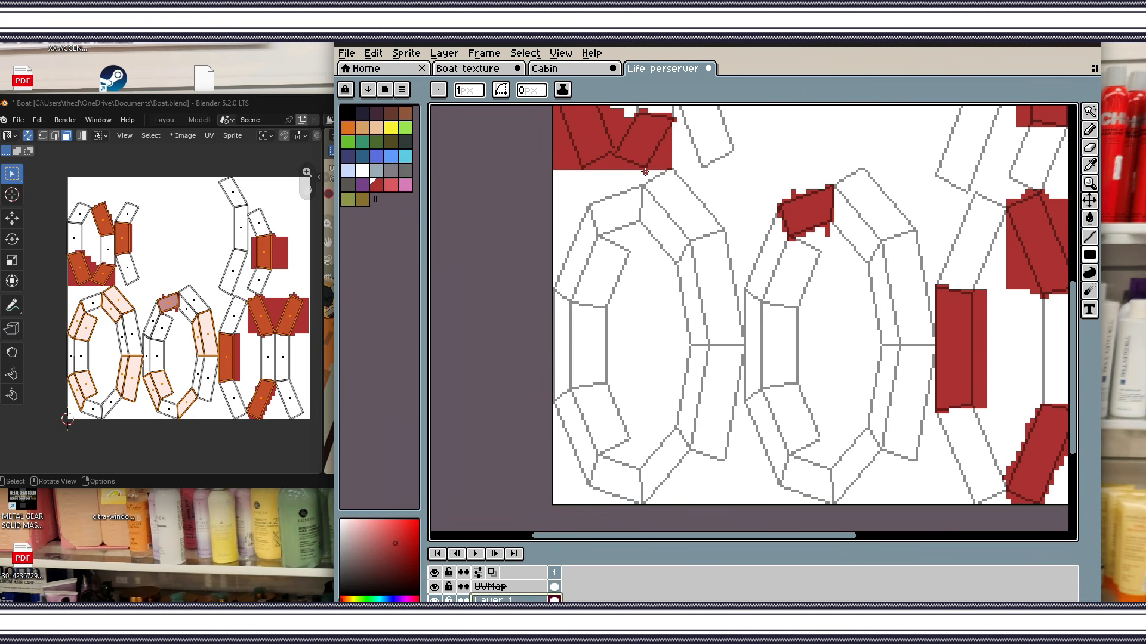
left_click_drag(725, 227, 729, 227)
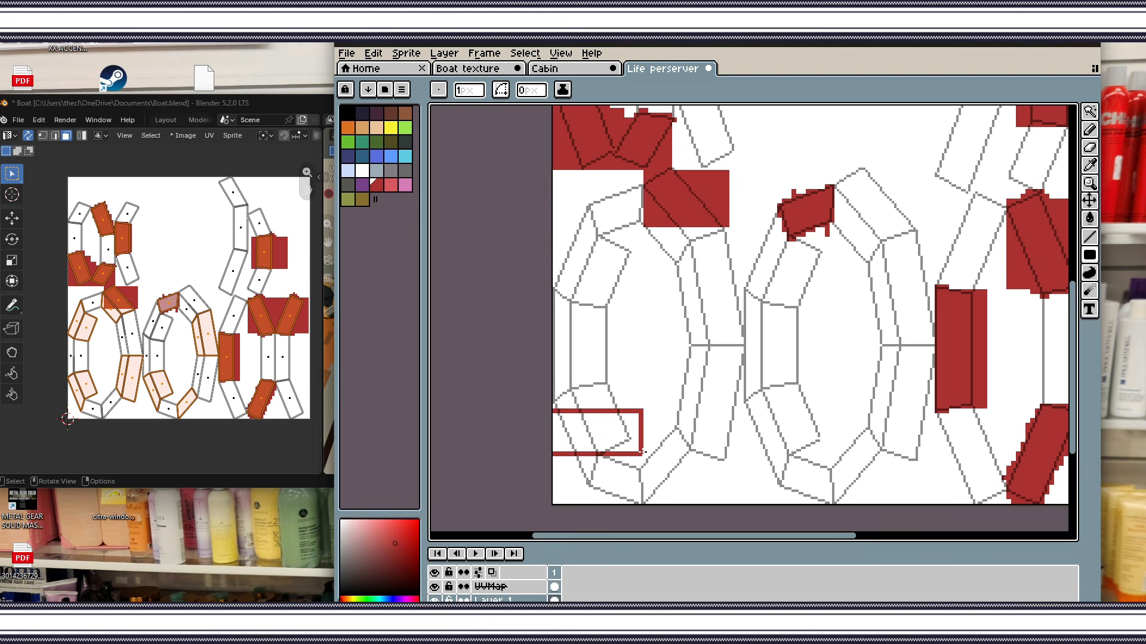
left_click_drag(644, 452, 643, 453)
left_click_drag(680, 346, 744, 432)
Draw filled dark red rectangles over the upper-right and bottom highlighted segments of the second large lifebuoy island.
left_click_drag(936, 329, 934, 346)
left_click_drag(901, 232, 938, 266)
left_click_drag(832, 438, 877, 506)
Lasso the whole lower-left segment of the first large island and fill its remaining white areas dark red.
left_click(1091, 201)
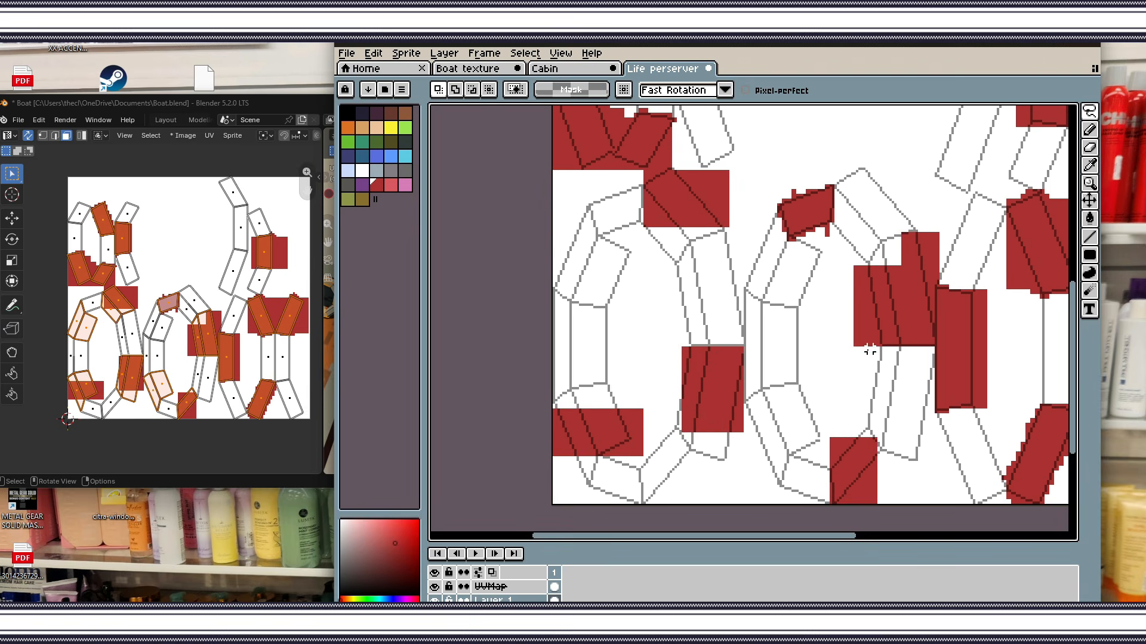
left_click_drag(564, 463, 553, 446)
left_click(1089, 219)
left_click(596, 399)
left_click(582, 472)
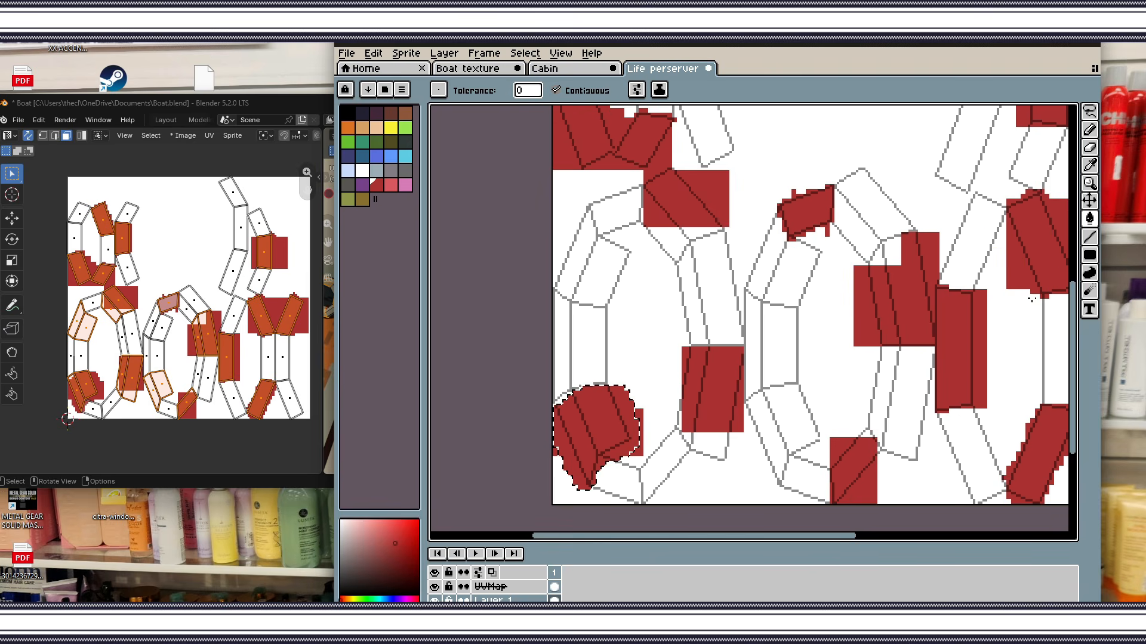
Lasso the lower-right and upper-left segments of the first large island and fill each with dark red.
left_click(1089, 111)
mouse_move(685, 390)
left_mouse_down()
mouse_move(722, 455)
mouse_move(733, 425)
left_mouse_up()
left_click(1089, 218)
left_click(707, 432)
left_click(1090, 112)
mouse_move(588, 206)
left_mouse_down()
mouse_move(624, 298)
mouse_move(582, 208)
left_mouse_up()
left_click(1089, 218)
left_click(593, 269)
Lasso the lower-left segment of the second large island and fill it with dark red.
left_click(1089, 111)
mouse_move(764, 479)
left_mouse_down()
mouse_move(780, 381)
mouse_move(772, 481)
left_mouse_up()
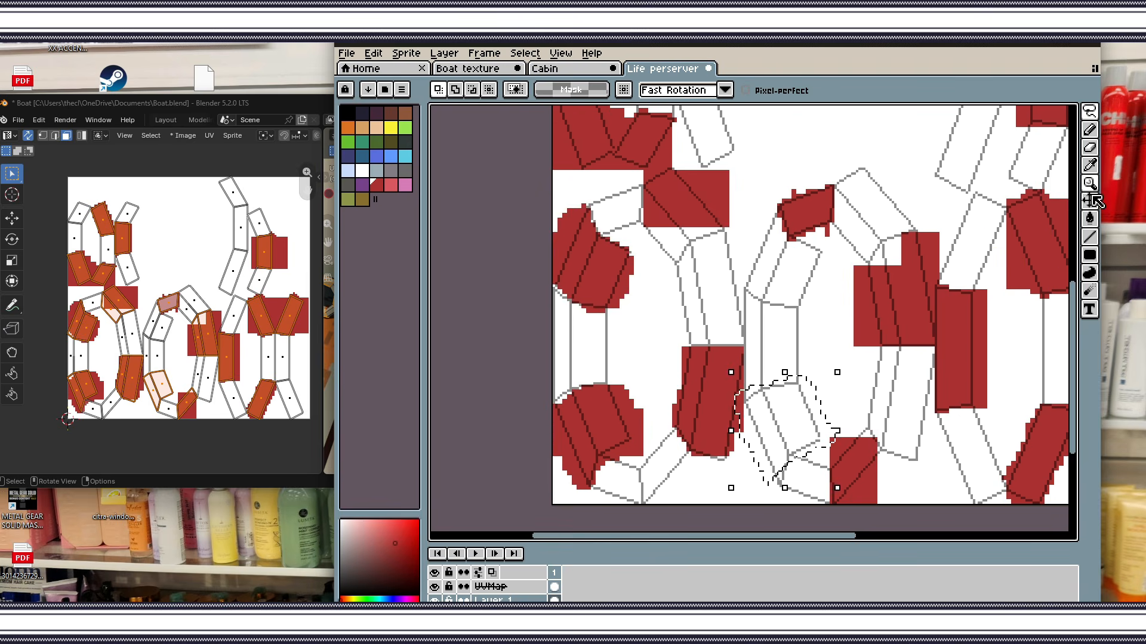
left_click(1089, 218)
left_click(787, 424)
Lasso the rest of the first large island's top segment, fill it dark red, and clear the selection.
scroll(786, 436, "down", 1)
left_click(1090, 112)
mouse_move(646, 330)
left_mouse_down()
mouse_move(680, 356)
mouse_move(651, 311)
left_mouse_up()
left_click(1090, 218)
left_click(677, 343)
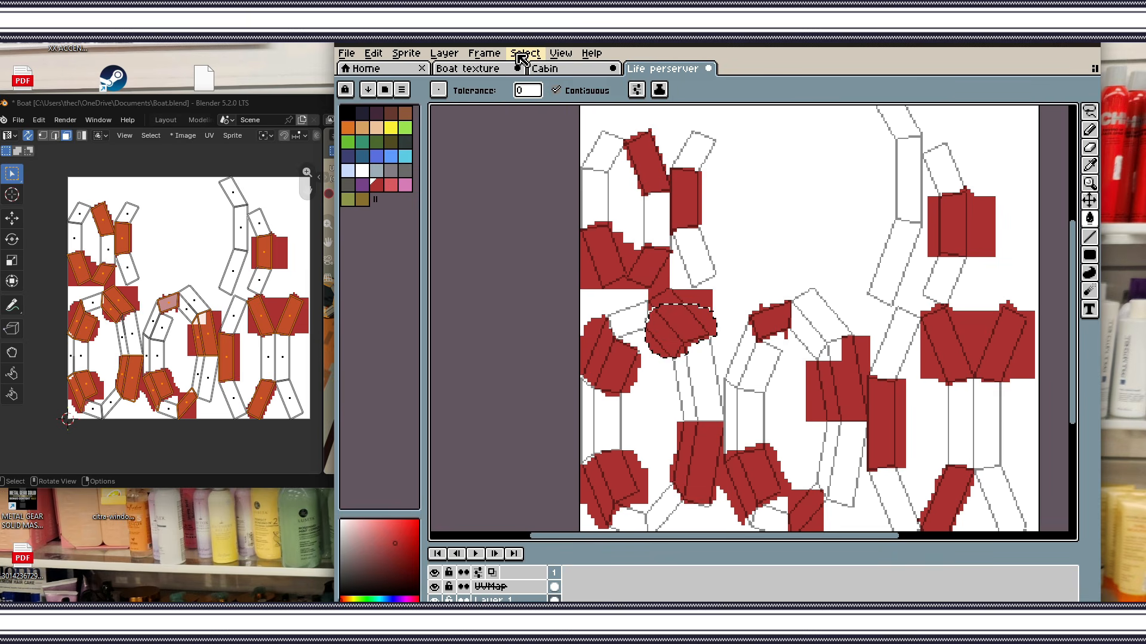
left_click(525, 54)
left_click(531, 79)
Touch up the uncovered edges of the second large island's bottom and upper-right segments in dark red with the Pencil.
left_click_drag(862, 405, 857, 310)
left_click(1090, 130)
scroll(788, 375, "up", 2)
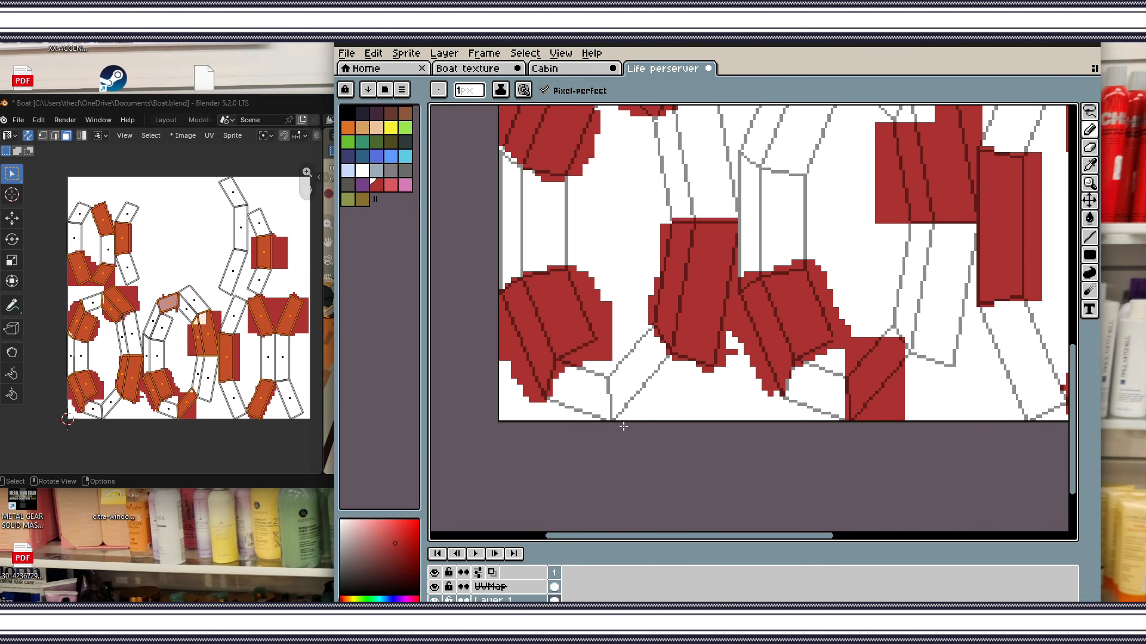
left_click_drag(908, 358, 902, 334)
left_click_drag(918, 127, 880, 239)
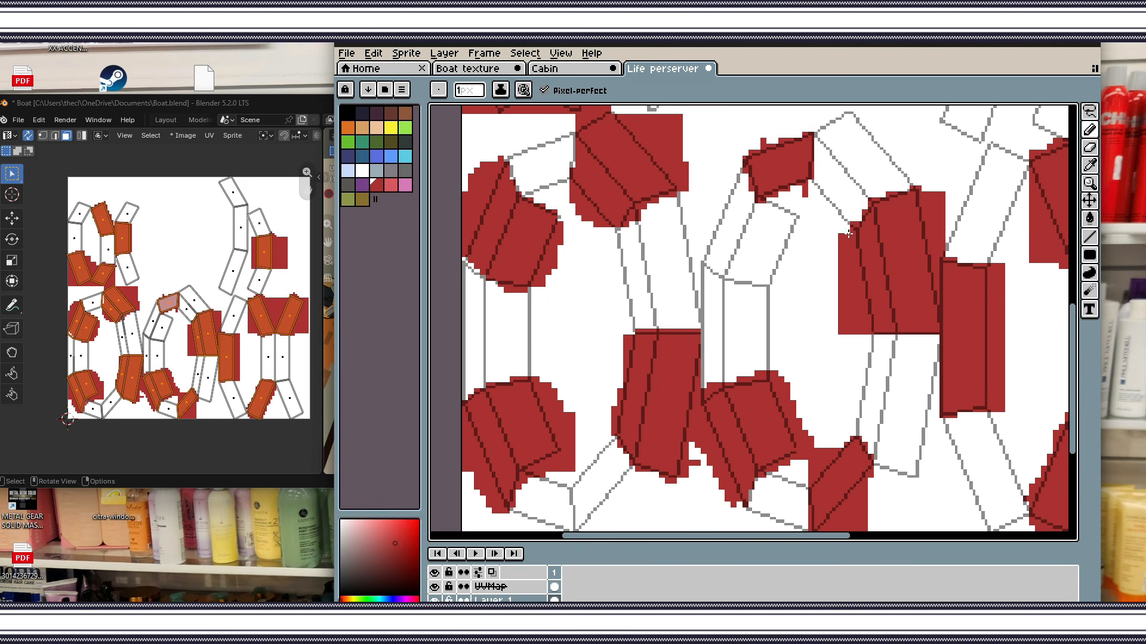
Speckle dark green pixels along the segment edges of the first large lifebuoy island.
scroll(971, 270, "down", 2)
left_click_drag(688, 385, 713, 442)
scroll(693, 342, "up", 3)
left_click_drag(694, 304, 747, 333)
left_click(380, 142)
scroll(754, 403, "down", 4)
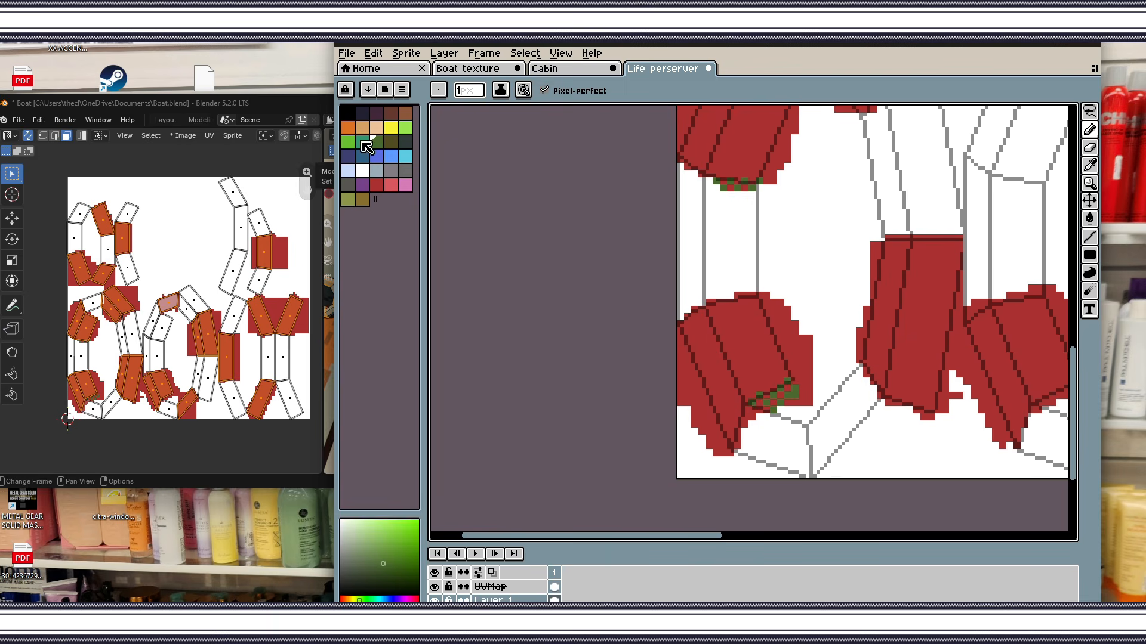
Add bright green pixel speckles around the segment edges of the lifebuoy islands.
left_click(348, 142)
scroll(766, 411, "up", 2)
mouse_move(712, 268)
left_mouse_down()
mouse_move(742, 279)
mouse_move(713, 281)
mouse_move(714, 306)
left_mouse_up()
scroll(804, 378, "down", 1)
left_click_drag(805, 378, 759, 293)
left_click_drag(707, 374, 708, 362)
scroll(720, 371, "down", 1)
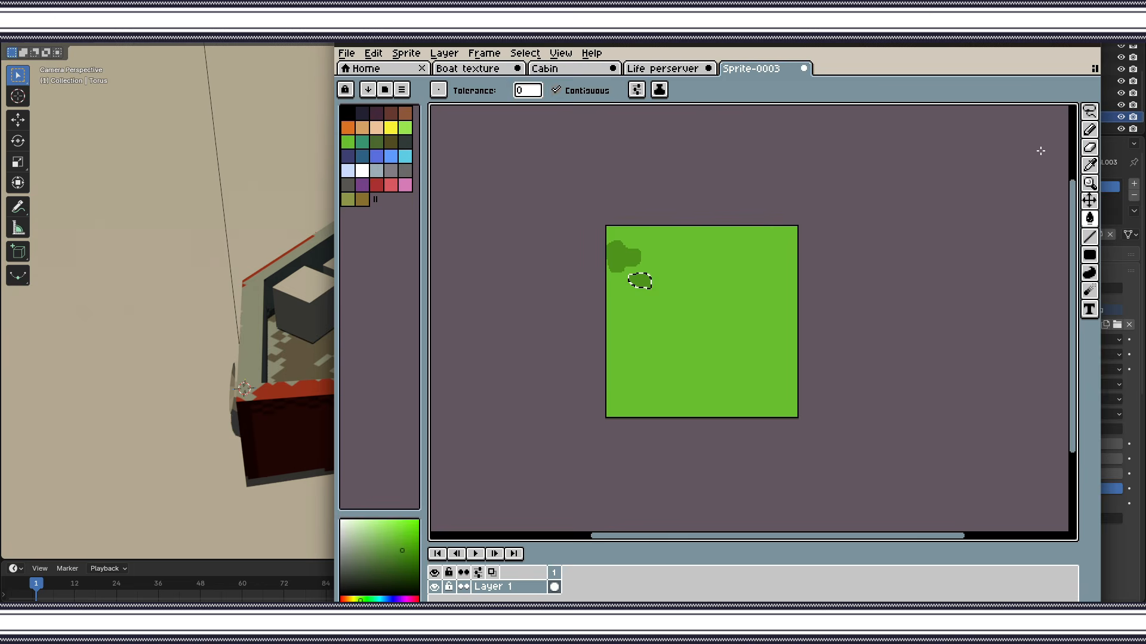
Lasso a patch along the green sprite's top edge and a half-oval at its left edge, filling both with darker green.
key("m")
left_click_drag(694, 225, 692, 220)
left_click(1089, 218)
left_click(661, 243)
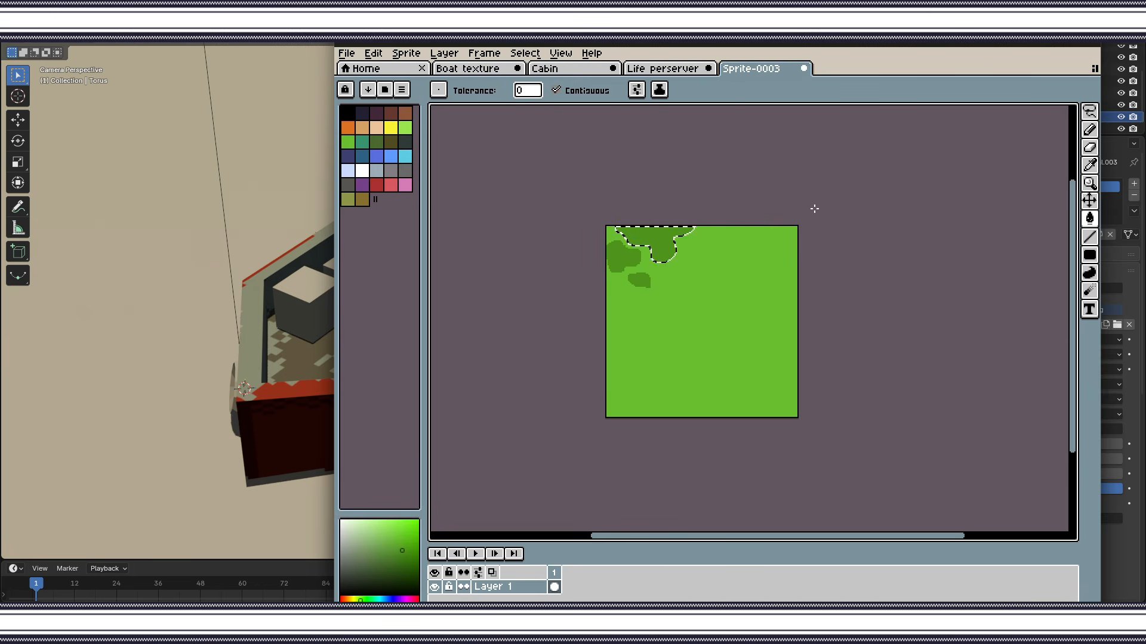
left_click(1090, 112)
mouse_move(607, 284)
left_mouse_down()
mouse_move(634, 348)
mouse_move(606, 366)
mouse_move(620, 315)
mouse_move(608, 349)
left_mouse_up()
left_click(1090, 219)
left_click(629, 320)
Lasso the inside of the half-oval at the left edge and fill it with the bright green base colour.
left_click(1090, 111)
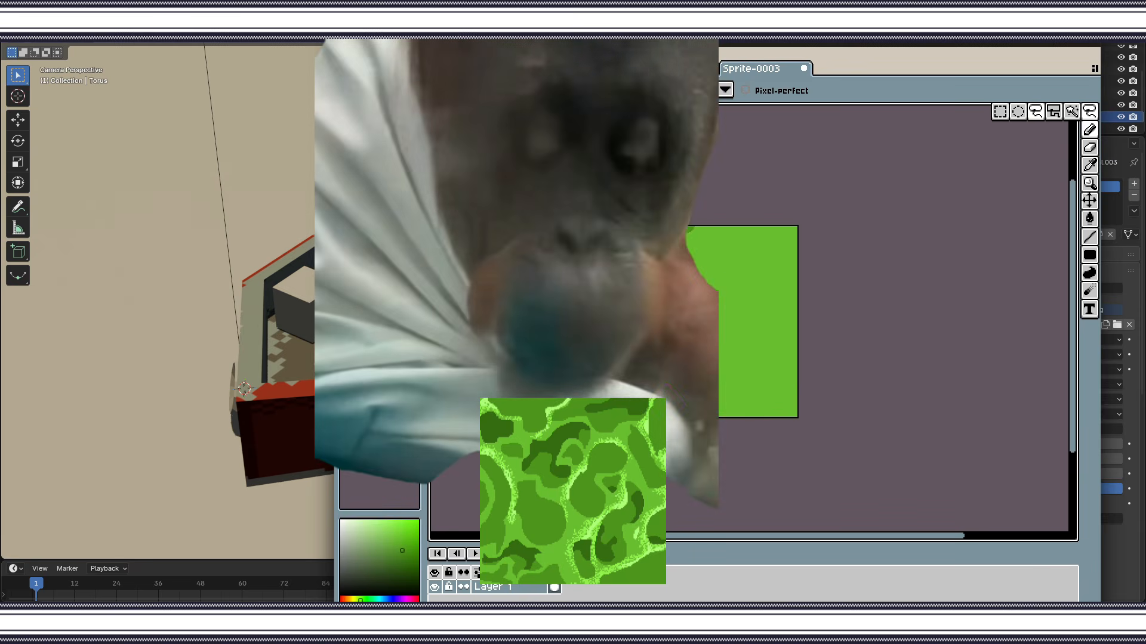
left_click(348, 142)
left_click(1090, 218)
left_click(611, 322)
Sample the darker green from a patch and fill a smaller lassoed shape inside the left-edge ring with it.
left_click(1090, 112)
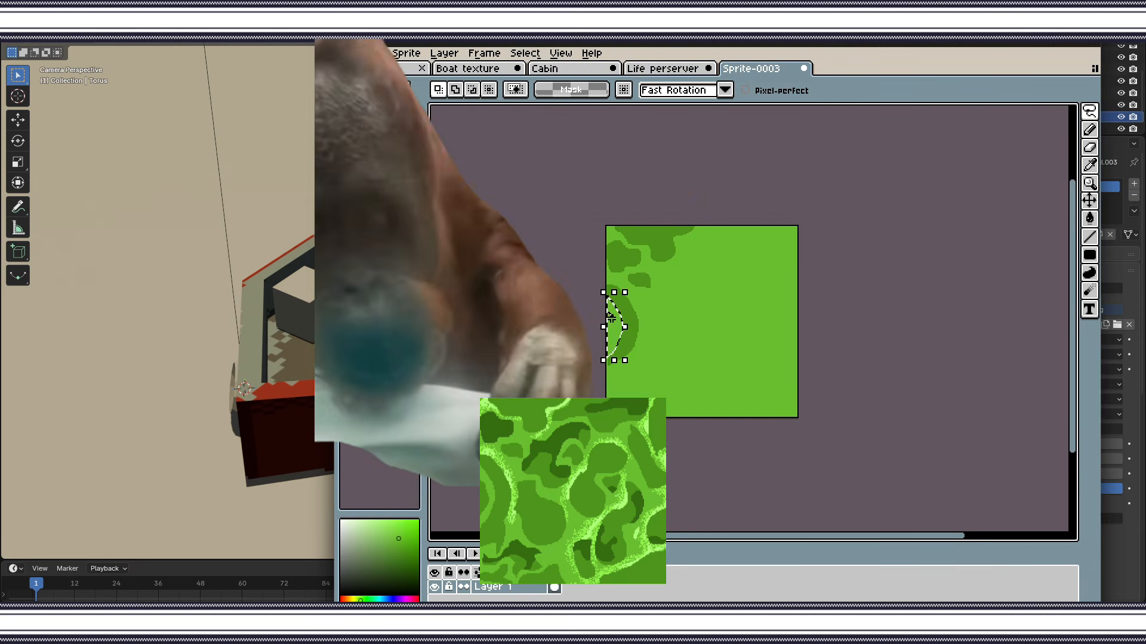
left_click(1090, 165)
mouse_move(607, 311)
left_mouse_down()
mouse_move(663, 317)
mouse_move(693, 354)
mouse_move(643, 345)
left_mouse_up()
left_click(639, 281)
left_click(1090, 219)
left_click(610, 326)
Fill a lassoed jug-shaped patch below the centre and a small jagged patch in the lower-left corner with darker green.
left_click(1090, 111)
left_click(1090, 219)
left_click(668, 352)
left_click(1089, 112)
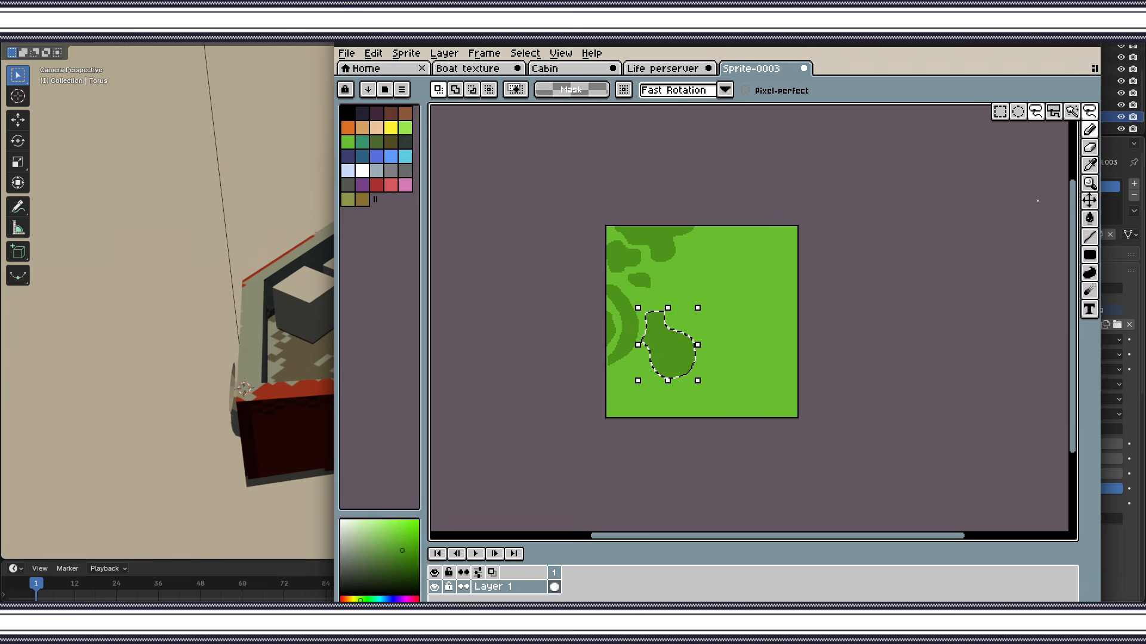
left_click_drag(599, 411, 640, 417)
left_click(1089, 218)
left_click(625, 409)
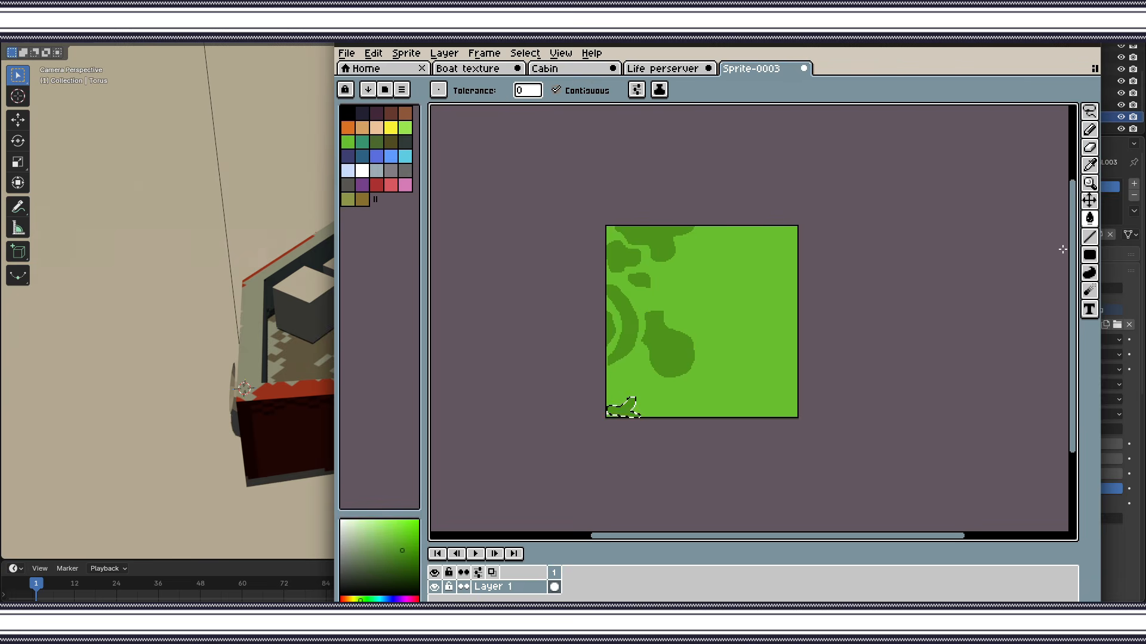
Lasso a hook-shaped patch above the centre and a two-lobed patch beside it, filling both with darker green.
left_click(1090, 111)
mouse_move(658, 275)
left_mouse_down()
mouse_move(651, 291)
mouse_move(661, 272)
left_mouse_up()
left_click(1090, 218)
left_click(701, 265)
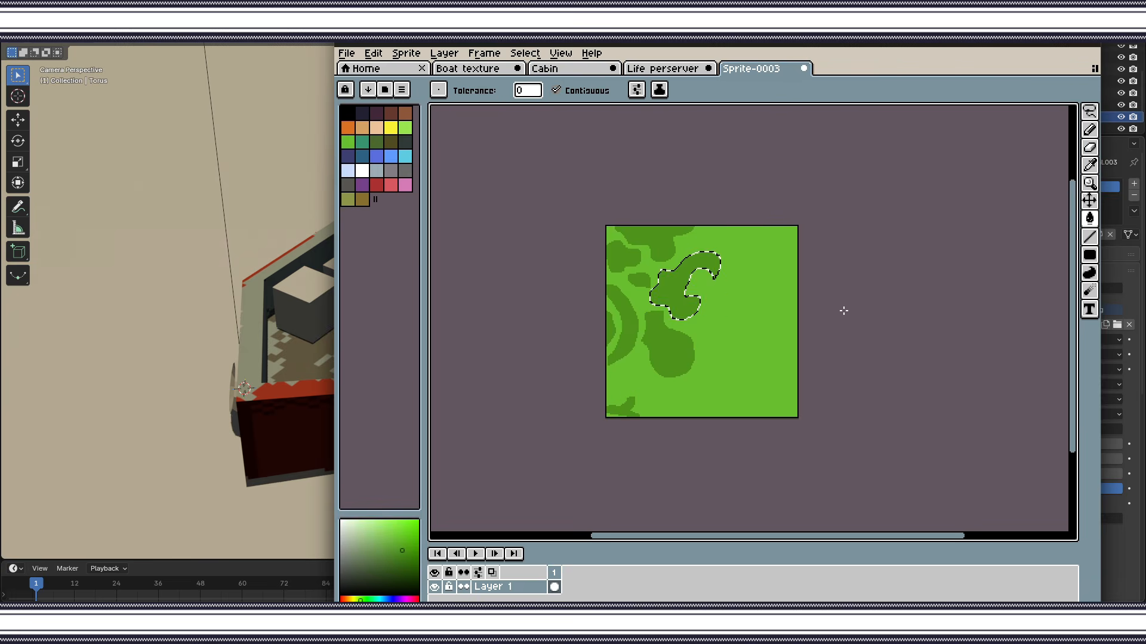
left_click(1090, 111)
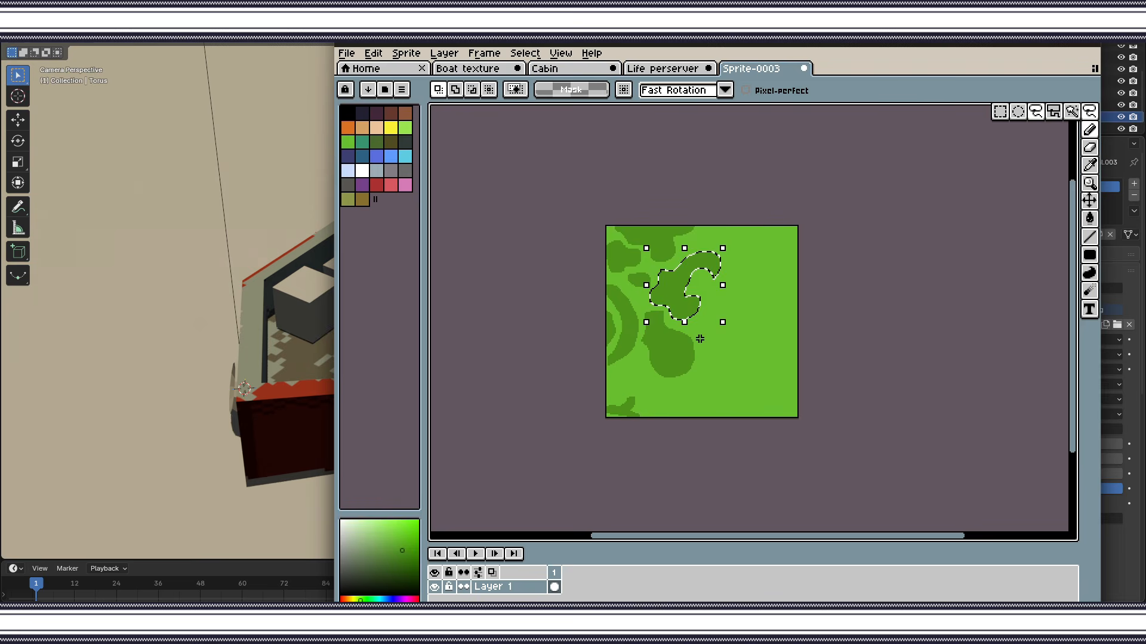
mouse_move(711, 305)
left_mouse_down()
mouse_move(732, 318)
mouse_move(715, 302)
left_mouse_up()
left_click(1090, 218)
left_click(738, 290)
Lasso an irregular patch along the right half of the sprite's top edge and fill it with darker green.
left_click(1089, 112)
left_click_drag(701, 227, 683, 240)
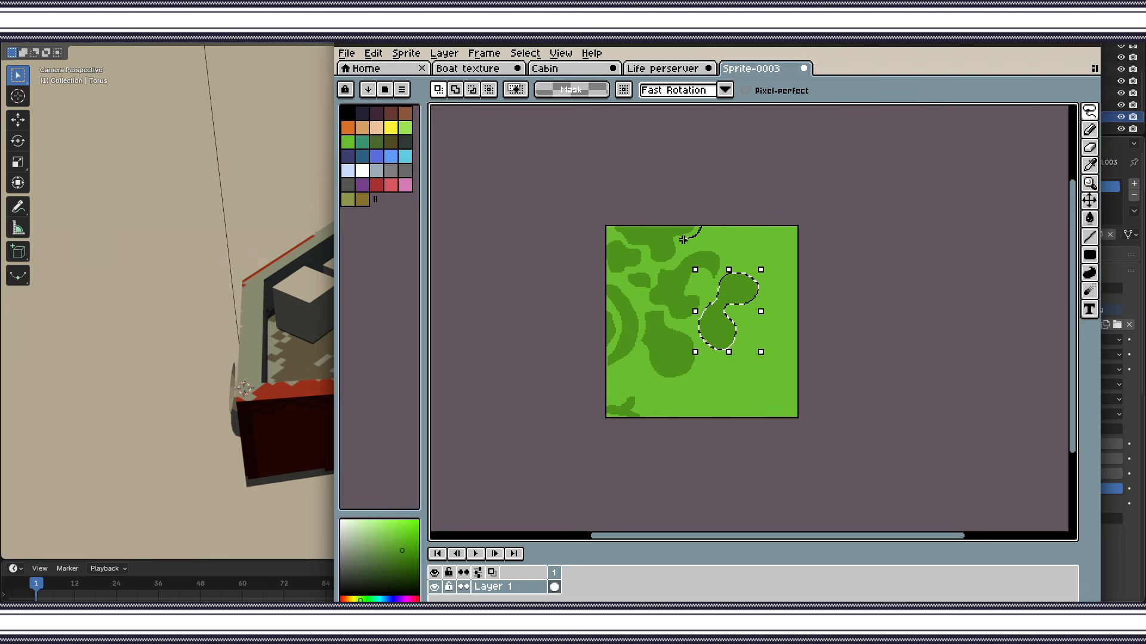
key("g")
left_click(750, 233)
Fill a narrow lassoed patch in the sprite's upper-right corner with darker green and lasso a slanted patch just below it.
mouse_move(765, 249)
left_mouse_down()
mouse_move(780, 226)
mouse_move(800, 228)
mouse_move(789, 226)
left_mouse_up()
left_click(1091, 117)
left_click(1089, 218)
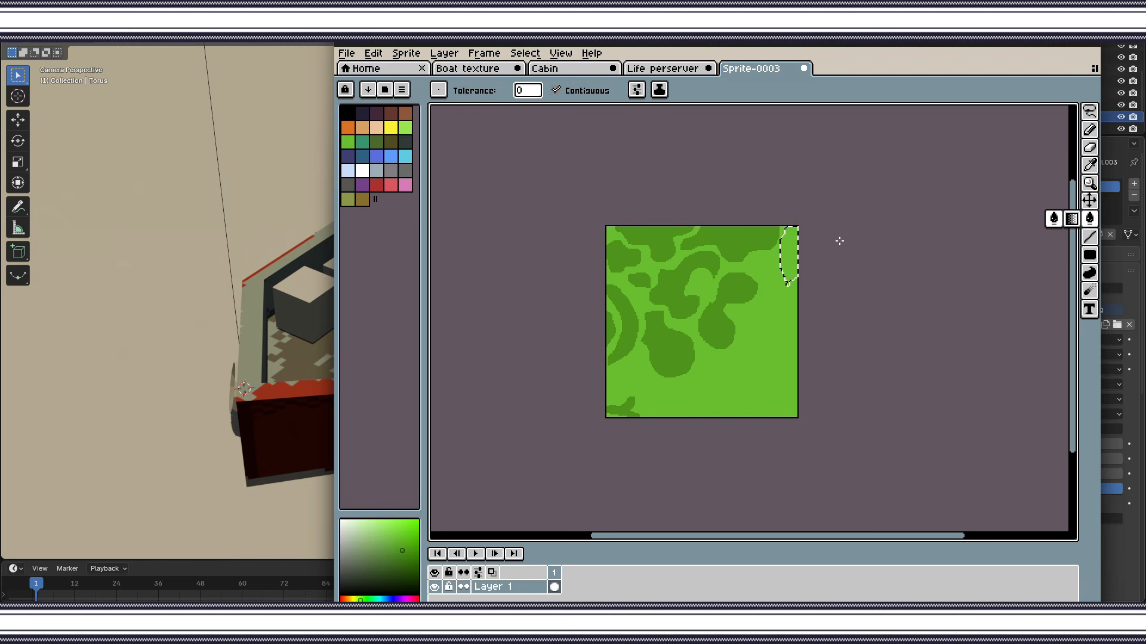
left_click(789, 251)
left_click(1090, 112)
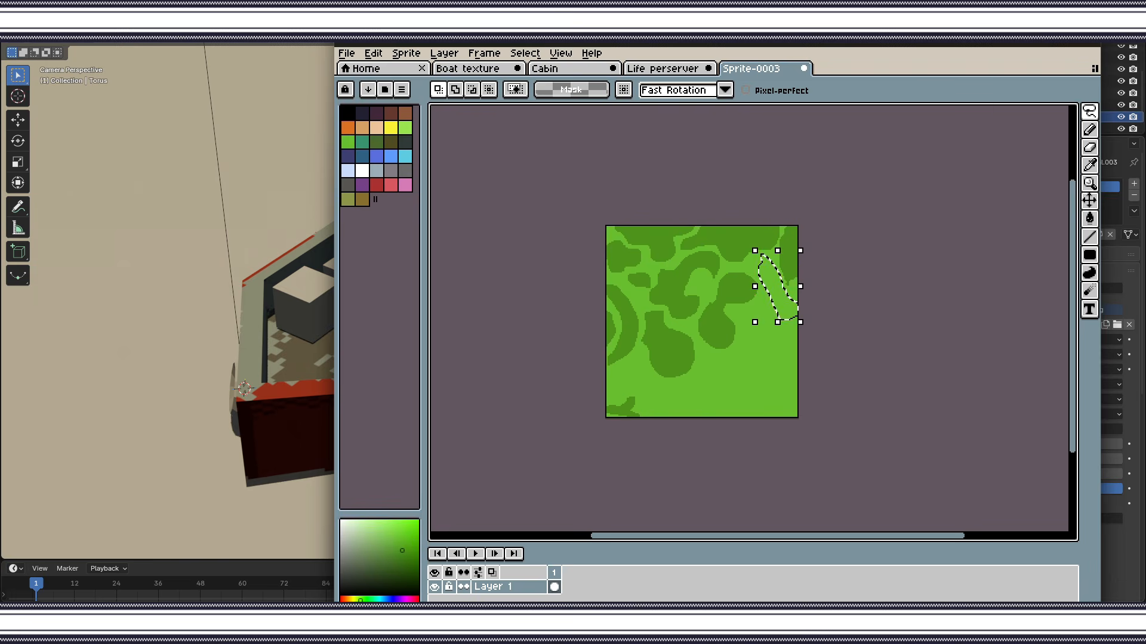
Fill the slanted upper-right patch with darker green, and lasso and fill an S-shaped patch in the sprite's lower-right area.
key("g")
left_click(777, 290)
left_click(1092, 113)
left_click_drag(751, 342, 732, 356)
left_click_drag(766, 317, 768, 319)
key("g")
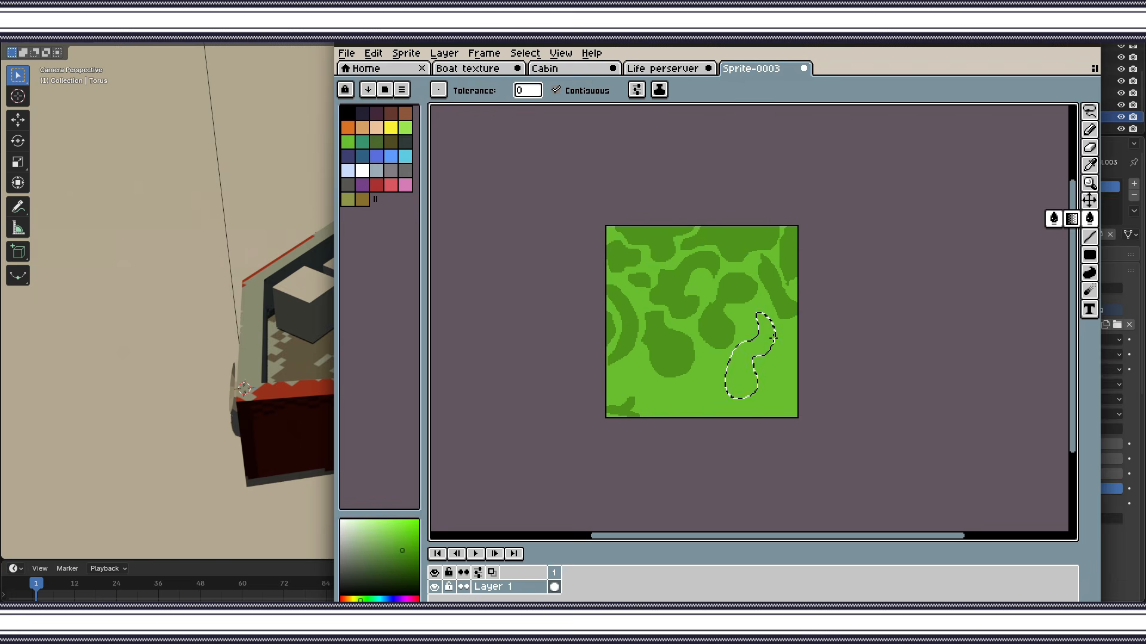
left_click(743, 373)
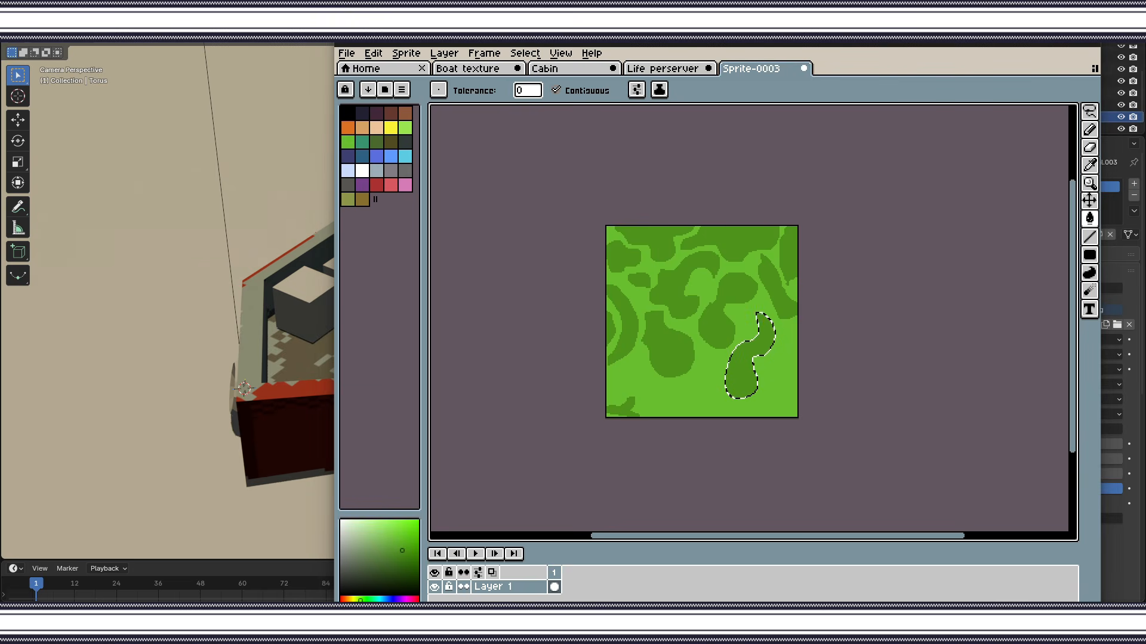
Lasso another patch beside the S-shaped one near the sprite's lower edge and fill it with darker green.
left_click(1091, 114)
mouse_move(721, 372)
left_mouse_down()
mouse_move(709, 409)
mouse_move(720, 383)
mouse_move(742, 404)
left_mouse_up()
left_click(1091, 221)
left_click(714, 391)
left_click(1091, 113)
left_click(1091, 114)
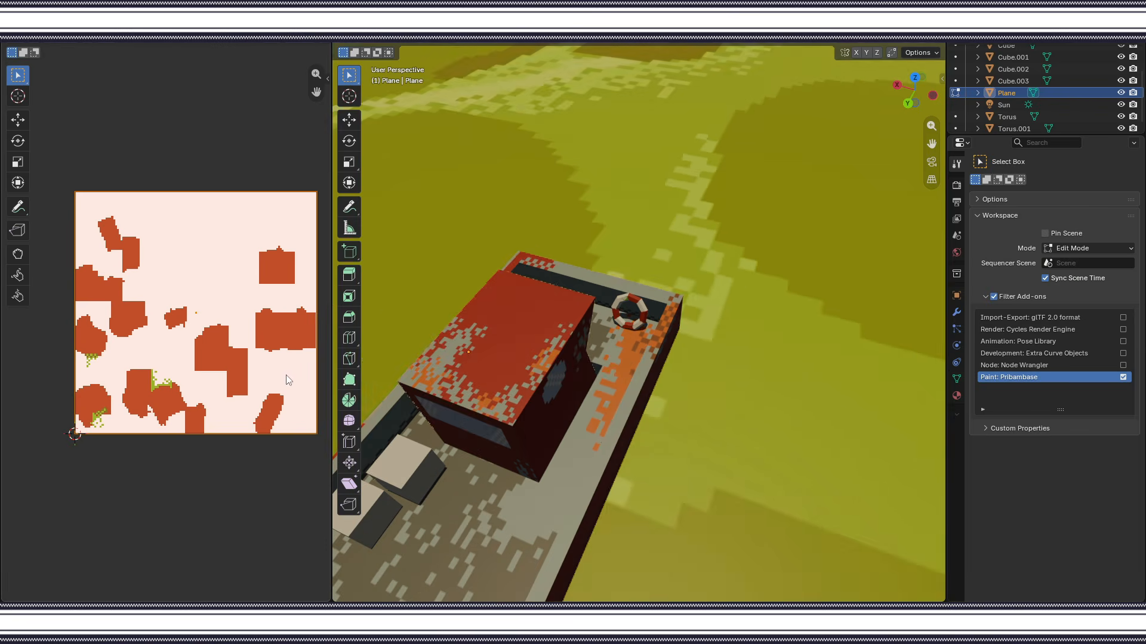
In Blender, scale up the water plane's whole UV layout so Water.png tiles across it, and check the camera view.
key("a")
key("s")
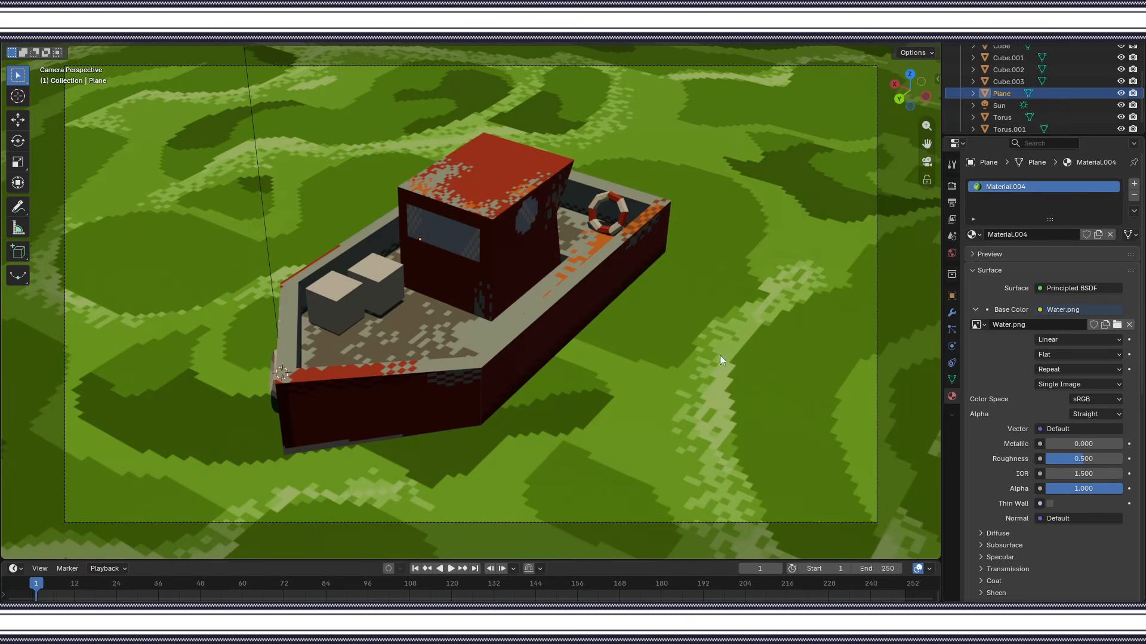
left_click(927, 162)
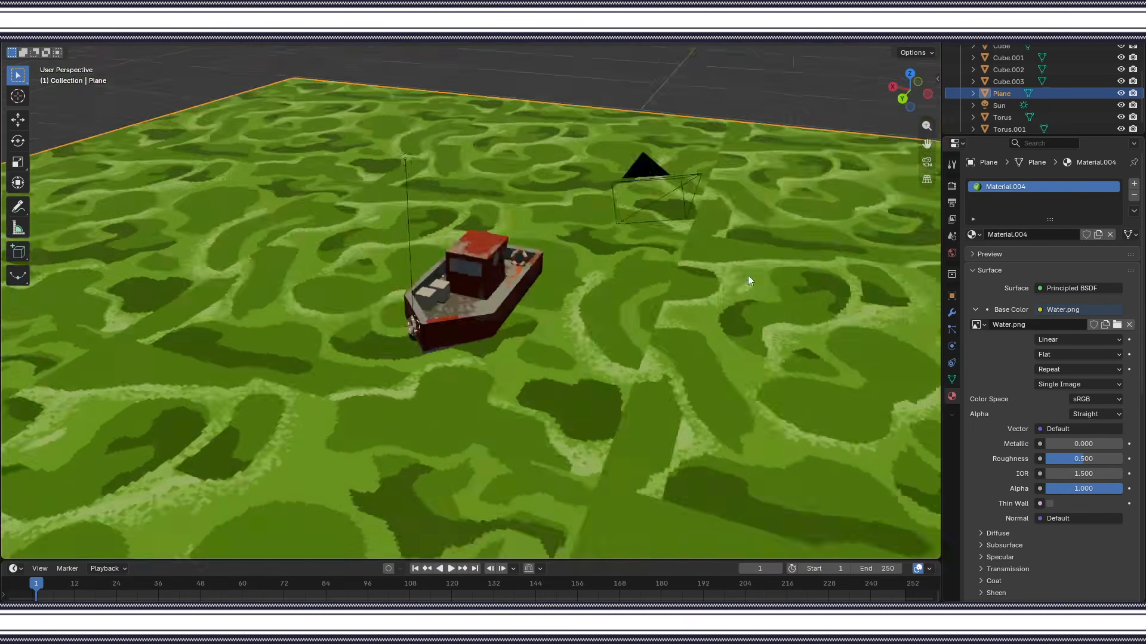
left_click(927, 161)
left_click(928, 162)
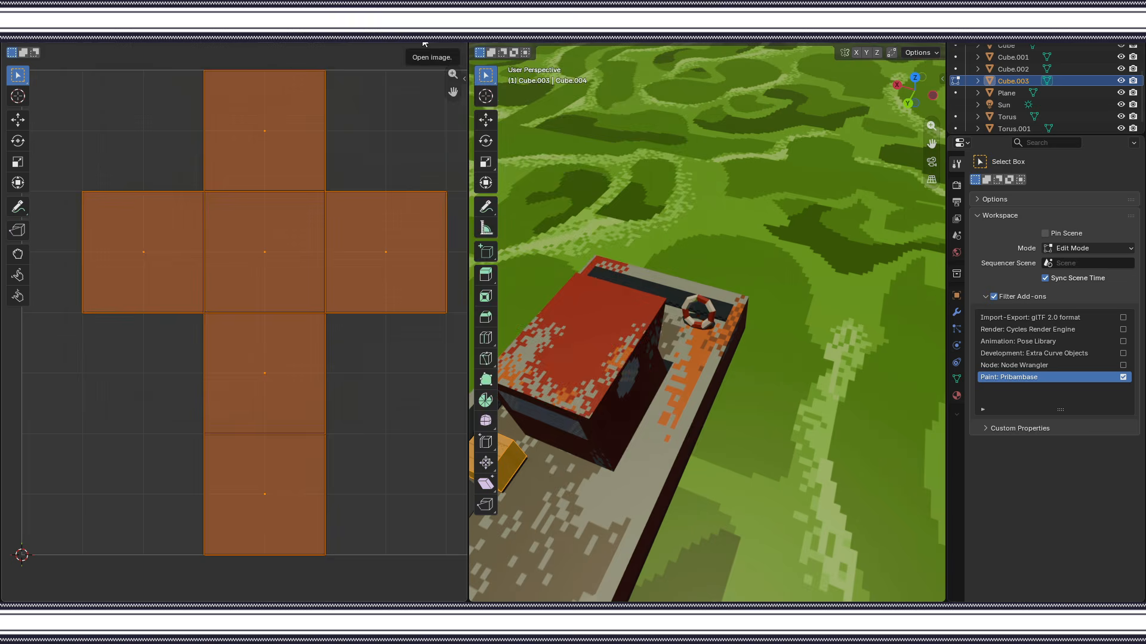
Display the Crate.png texture behind the rear crate's UVs and unwrap all its faces with Smart UV Project.
left_click(425, 44)
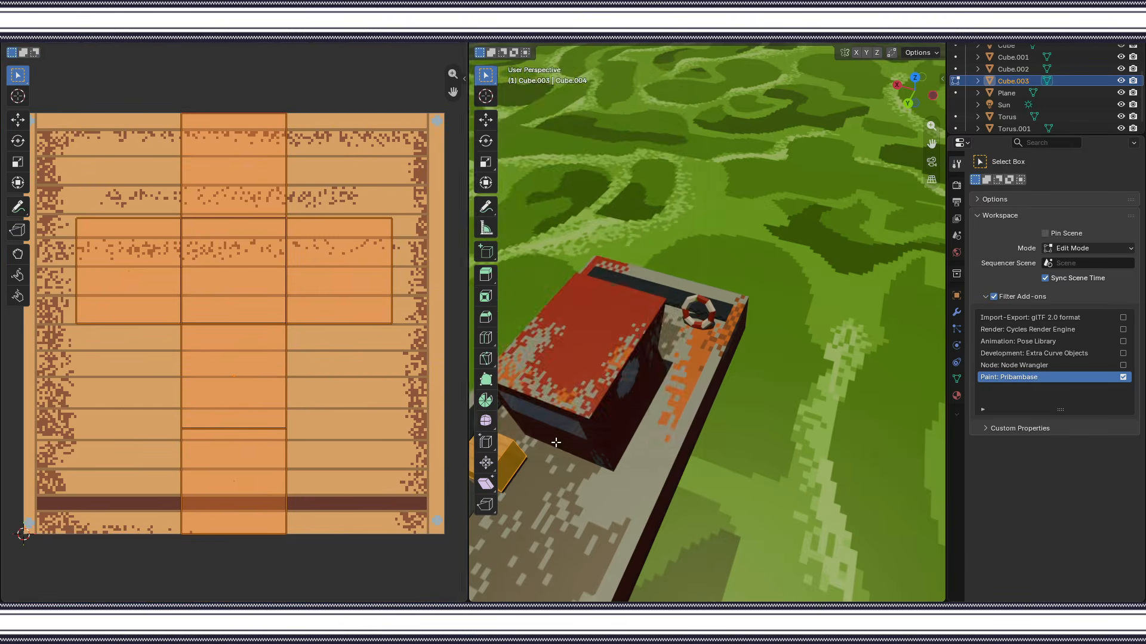
key("shift+a")
left_click(744, 473)
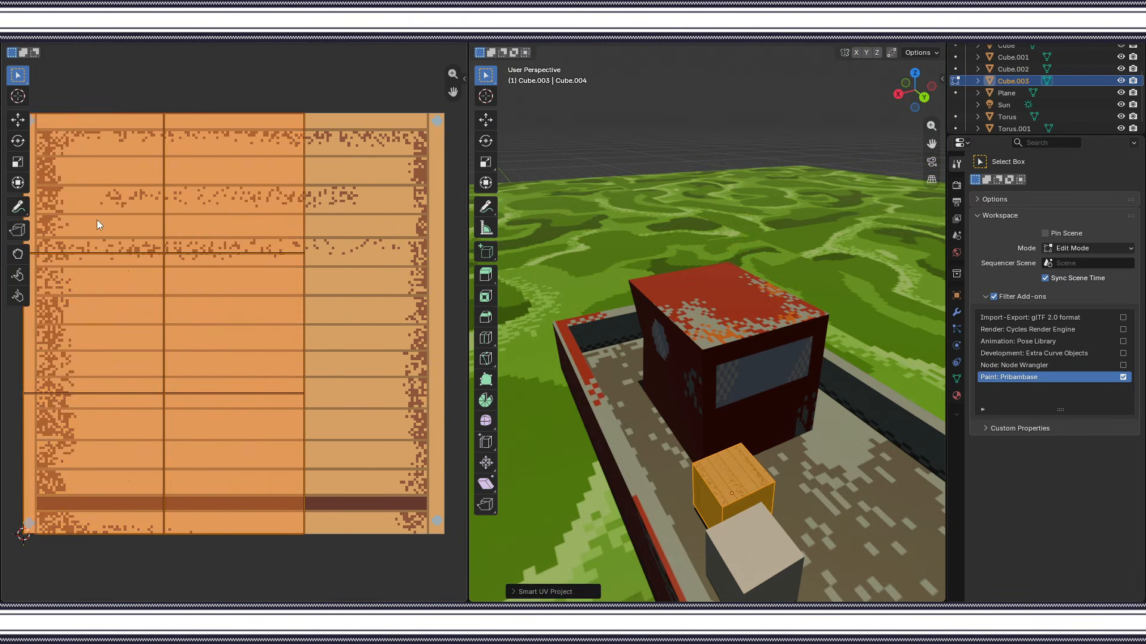
Scale and move the rear crate's top face UVs to cover the full crate texture.
key("s")
left_click(437, 439)
key("g")
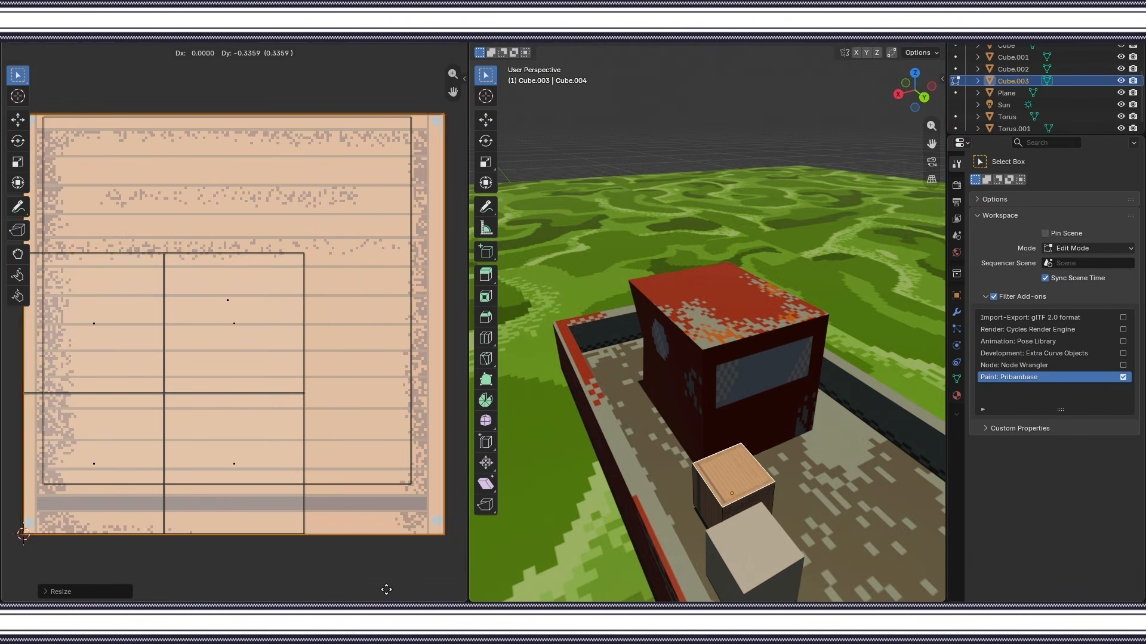
Select the rear crate's side face and scale and move its UVs to roughly cover the full crate texture.
left_click(516, 441)
key("s")
left_click(266, 468)
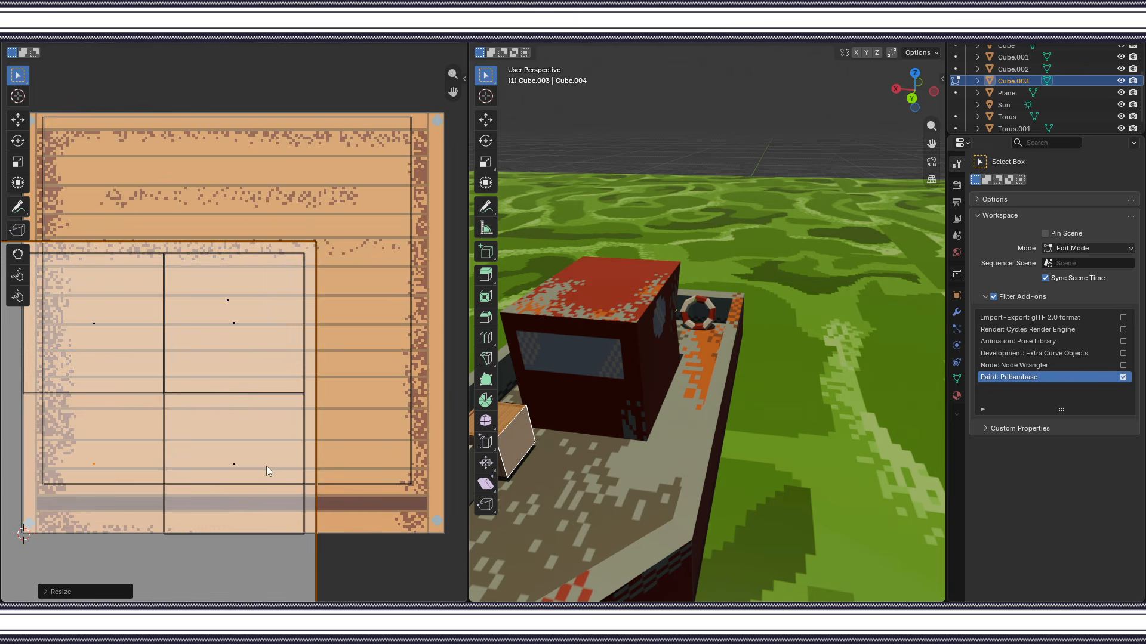
key("g")
left_click(422, 336)
key("s")
left_click(421, 335)
key("g")
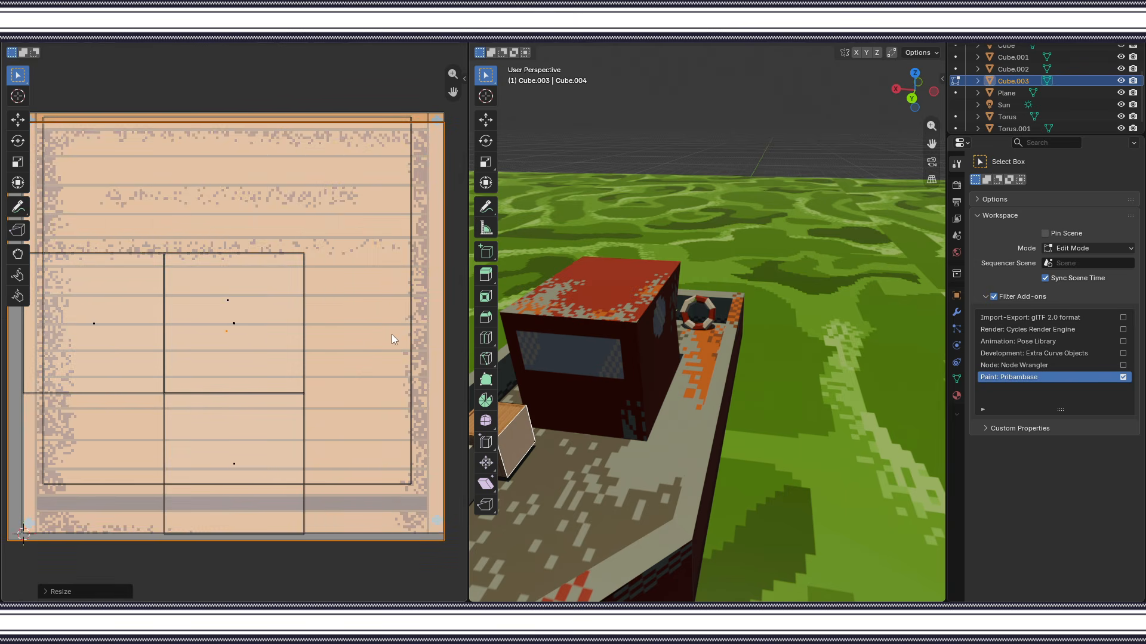
left_click(391, 324)
Scale the side face's UVs along X and shift them to match the crate texture's edges.
key("s")
key("x")
left_click(208, 562)
key("g")
left_click(215, 565)
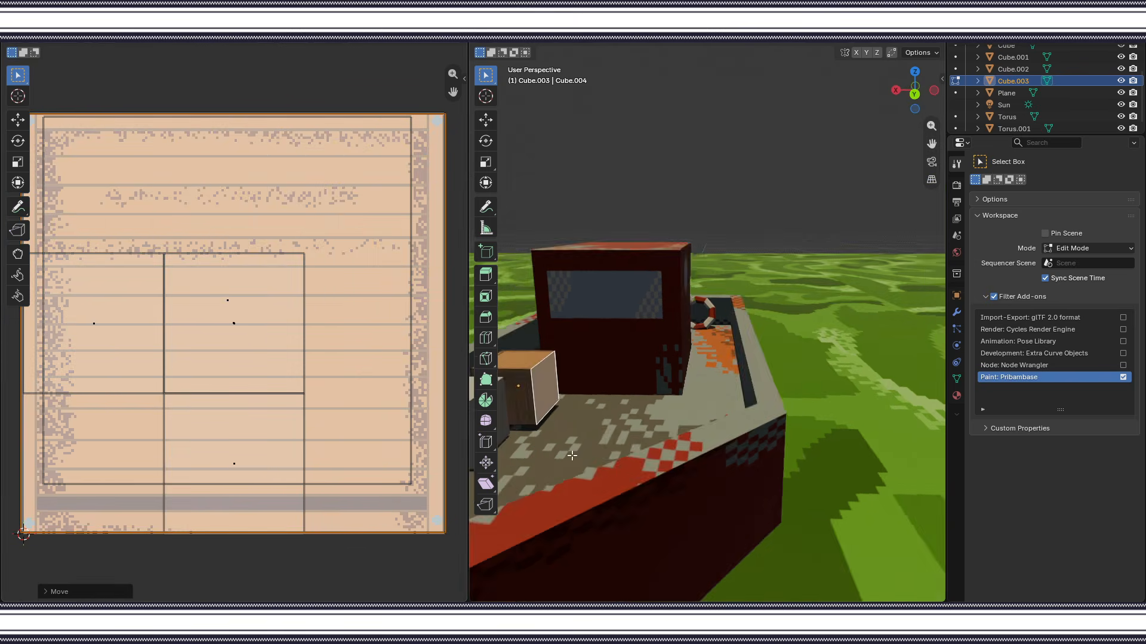
Select the rear crate's front face and scale and move its UVs to cover the full crate texture.
left_click(506, 382)
key("s")
left_click(409, 441)
key("g")
left_click(84, 443)
left_click(3, 542)
scroll(599, 391, "up", 4)
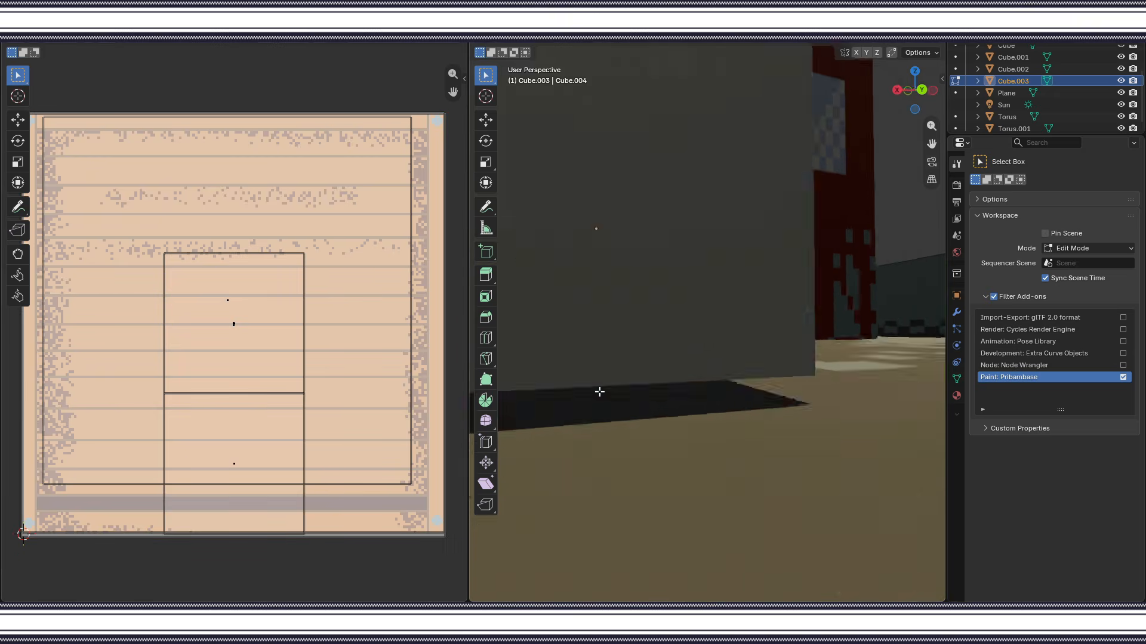
scroll(598, 391, "down", 6)
scroll(558, 372, "up", 5)
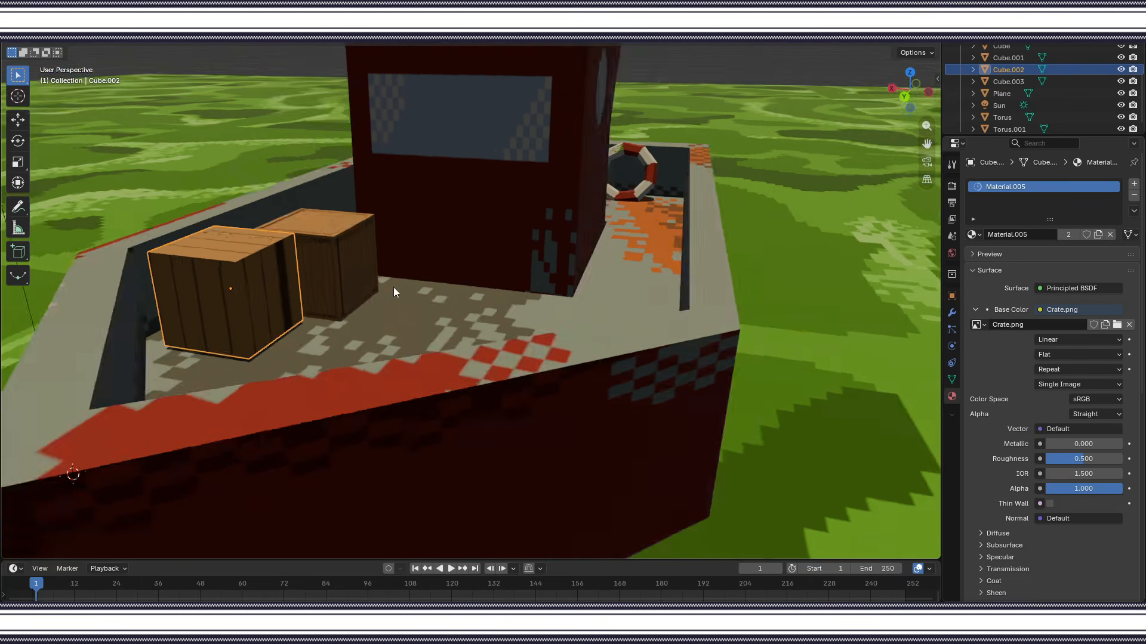
Adjust the front crate's height above the boat deck by moving it along the Z axis.
key("g")
key("z")
left_click(256, 292)
Unwrap all faces of the front crate with Smart UV Project.
scroll(358, 305, "down", 3)
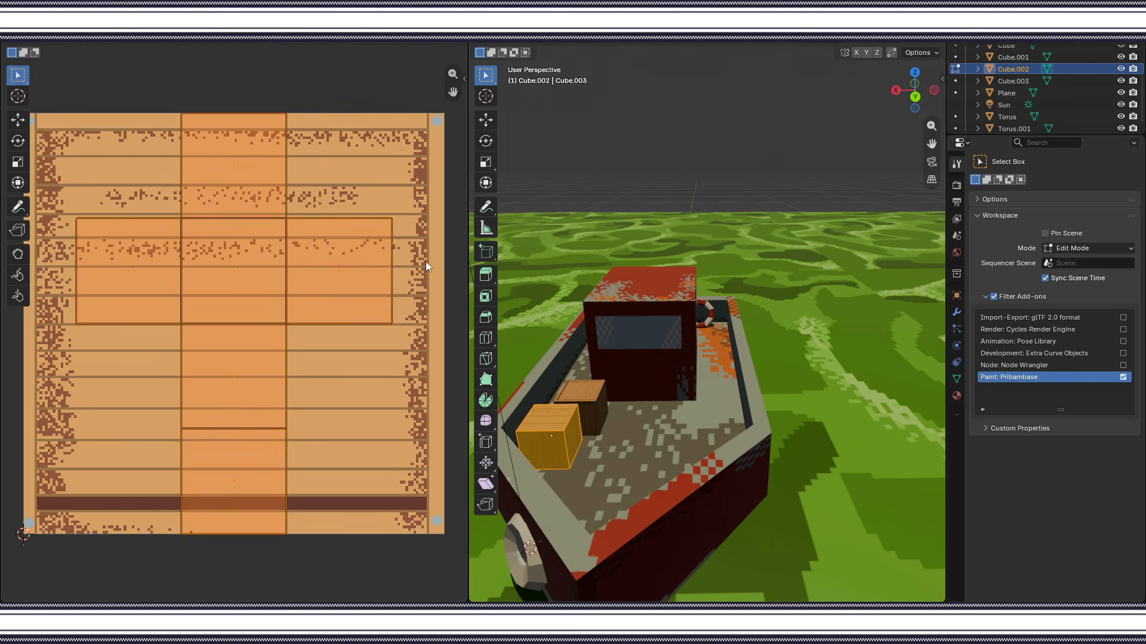
key("u")
left_click(548, 541)
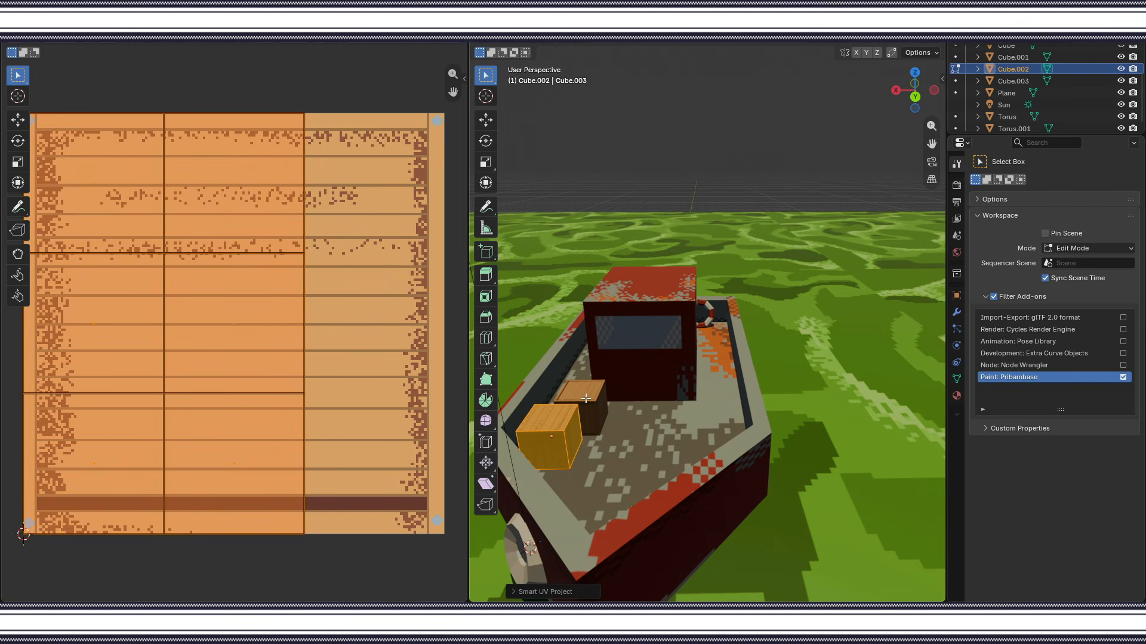
Select both crates with the rear one active and open the Link/Transfer Data options.
left_click_drag(585, 398, 601, 421)
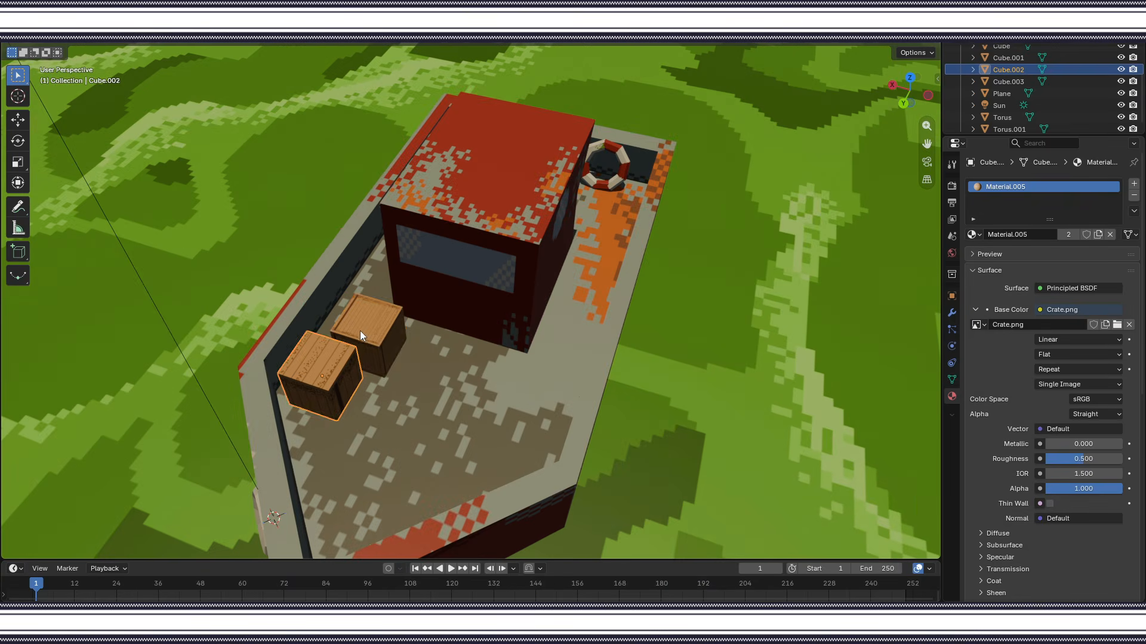
key("ctrl+l")
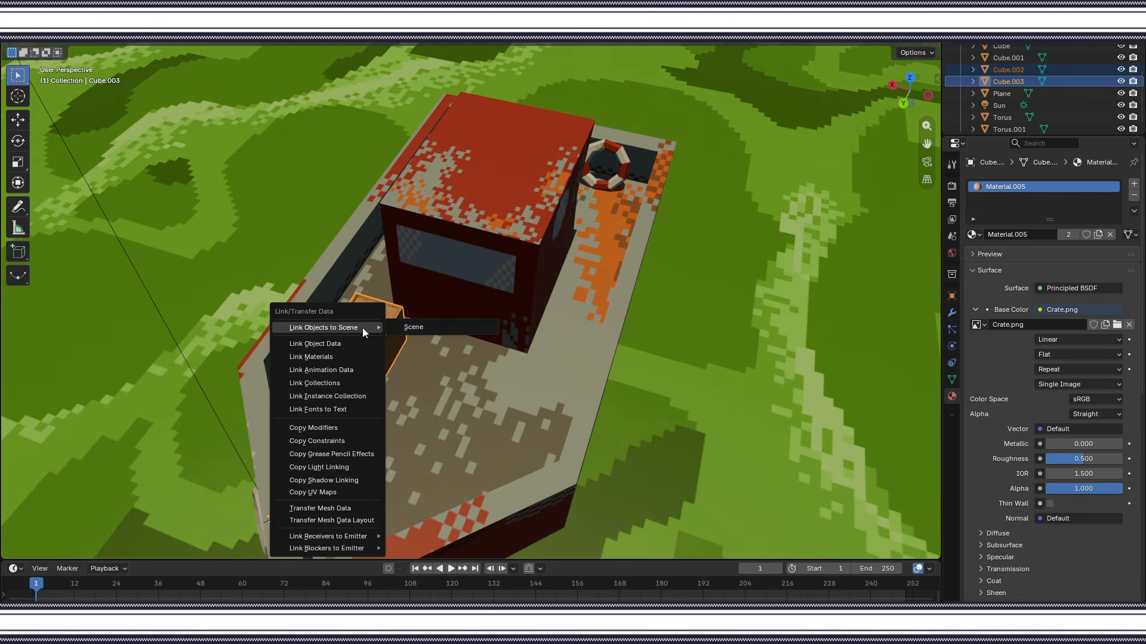